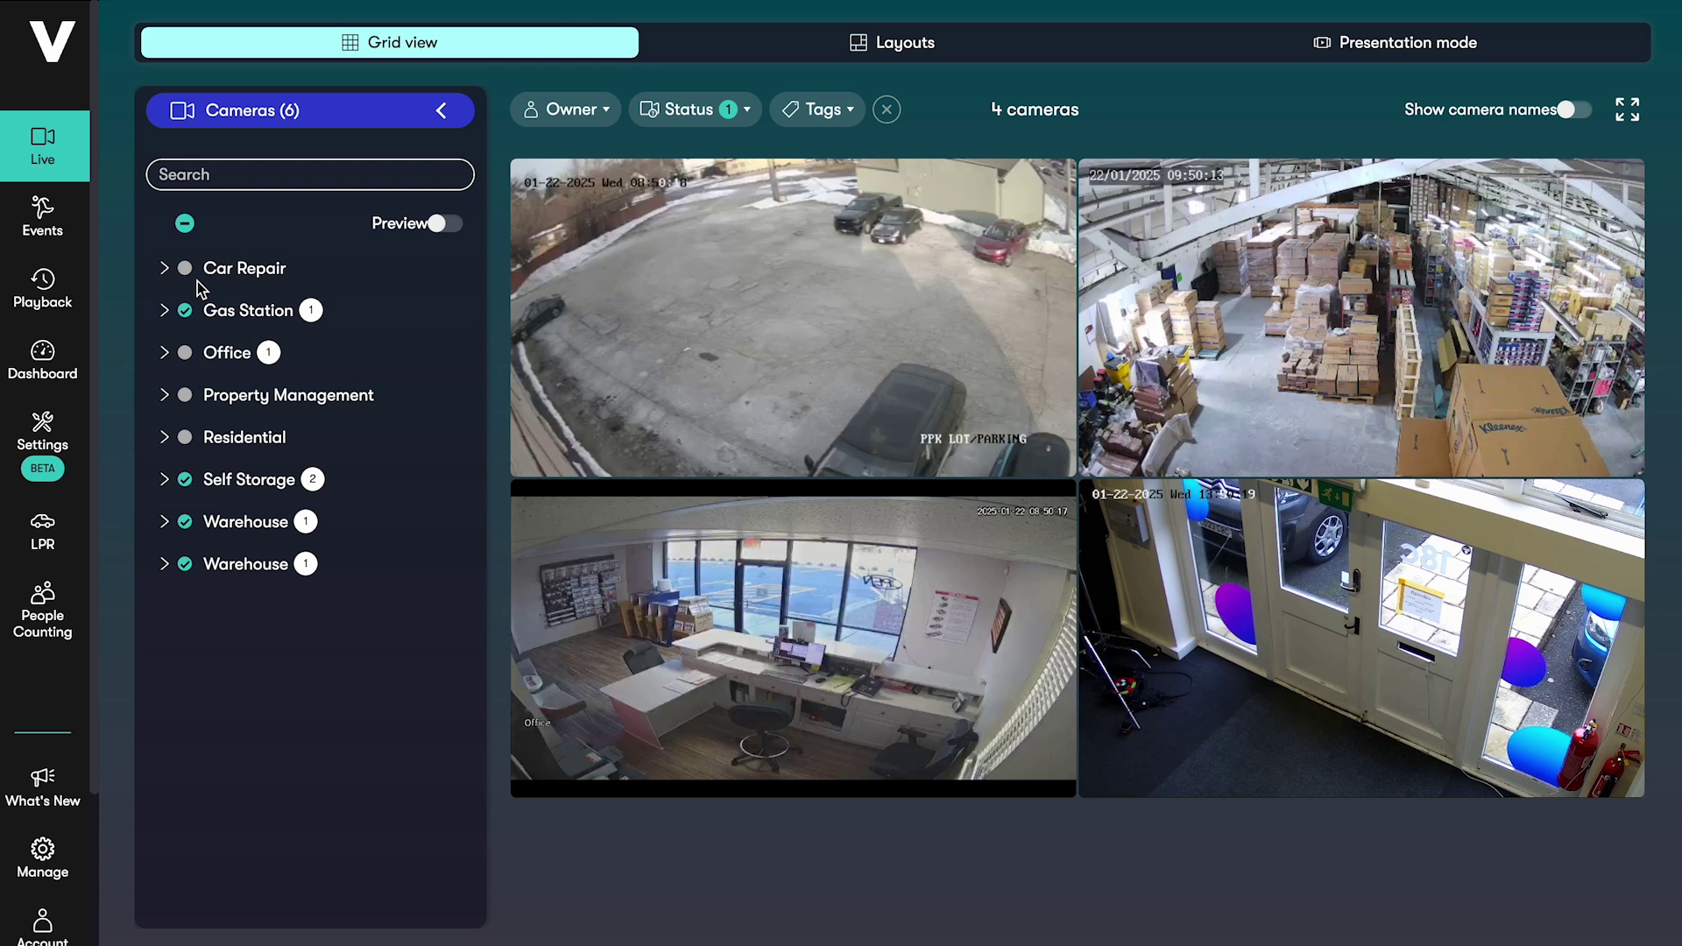
# Add both Car Repair cameras, filter to Online status, show camera names and go full screen
pyautogui.click(194, 271)
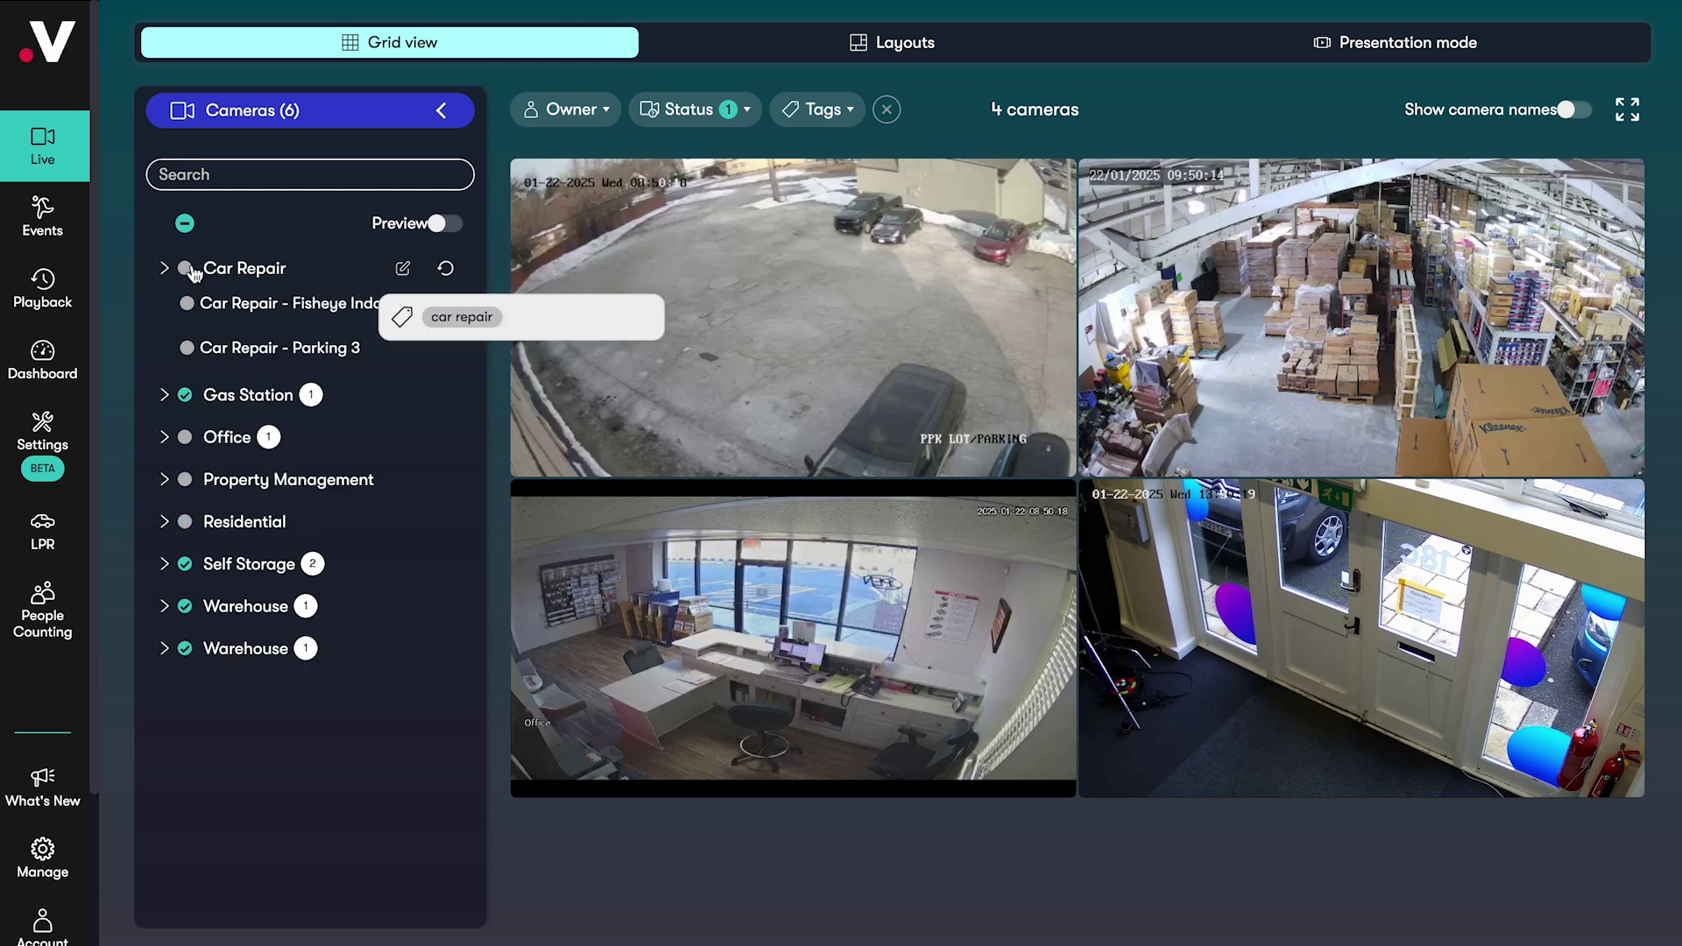
pyautogui.click(189, 269)
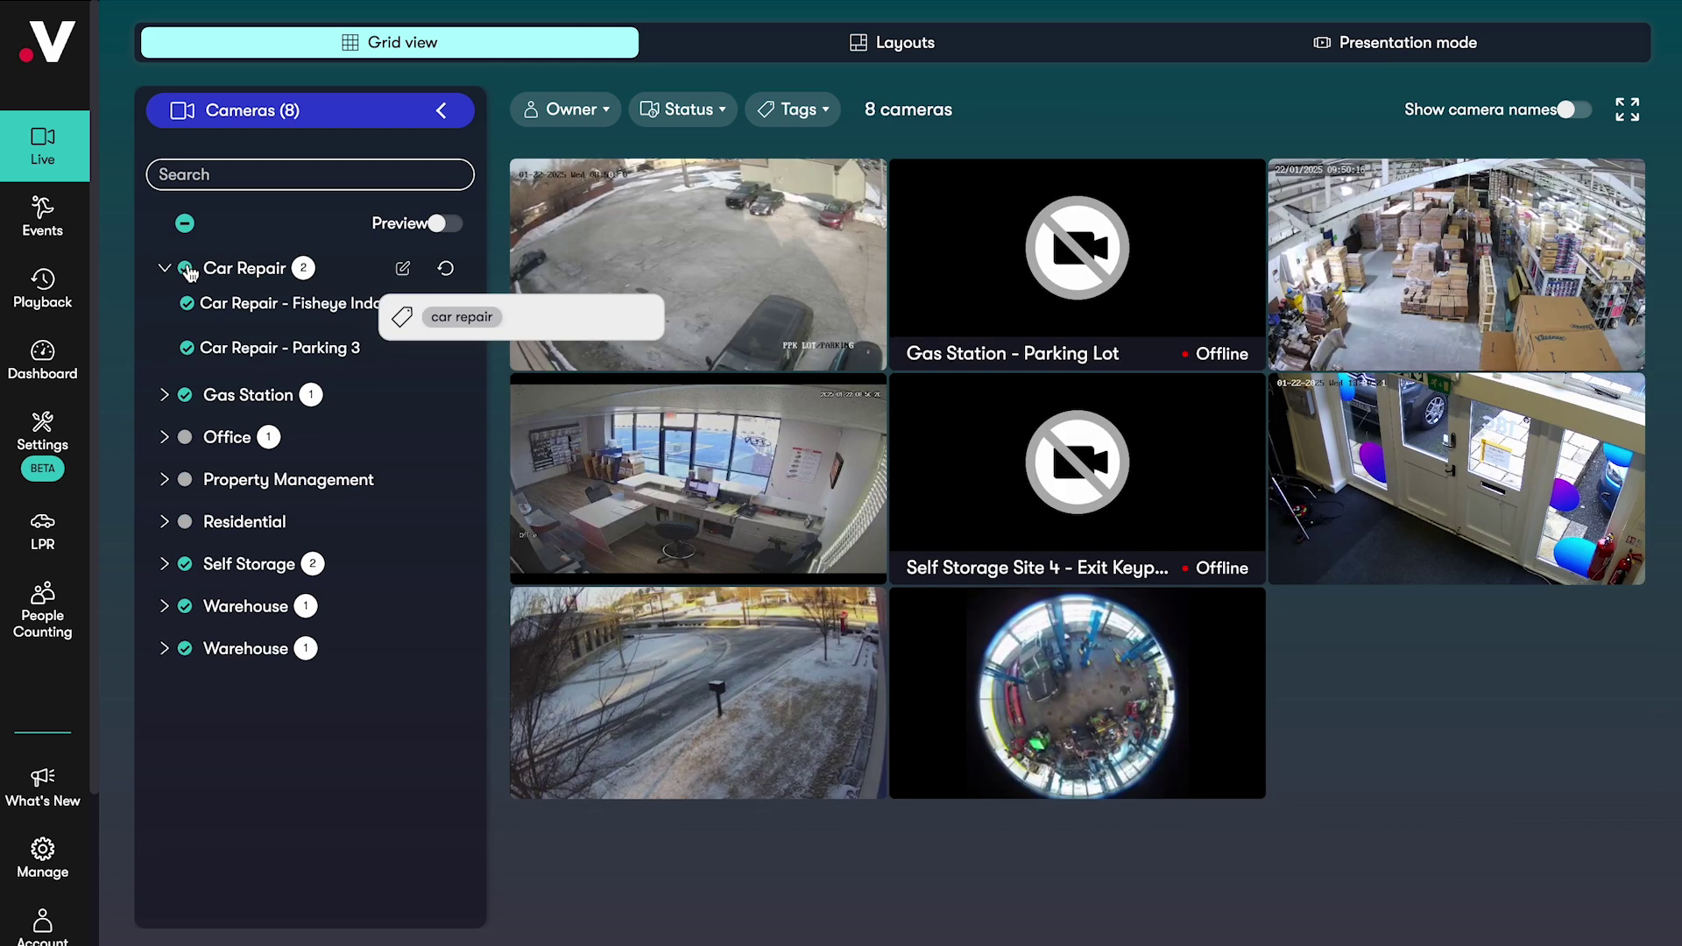
pyautogui.click(683, 109)
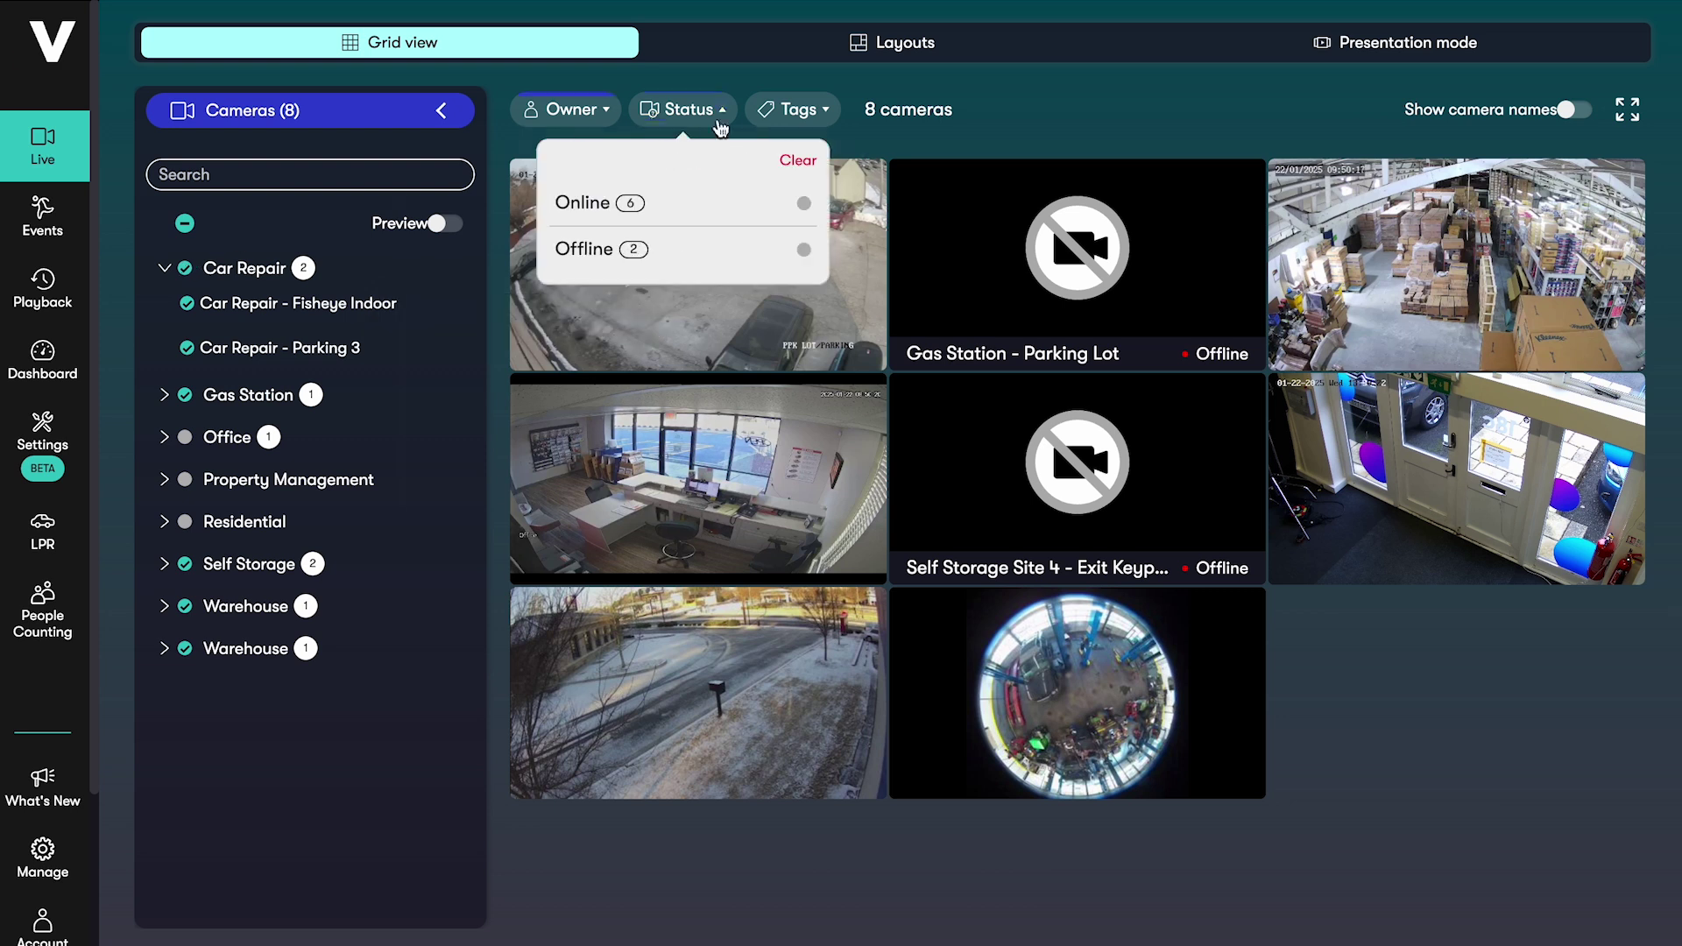
pyautogui.click(803, 205)
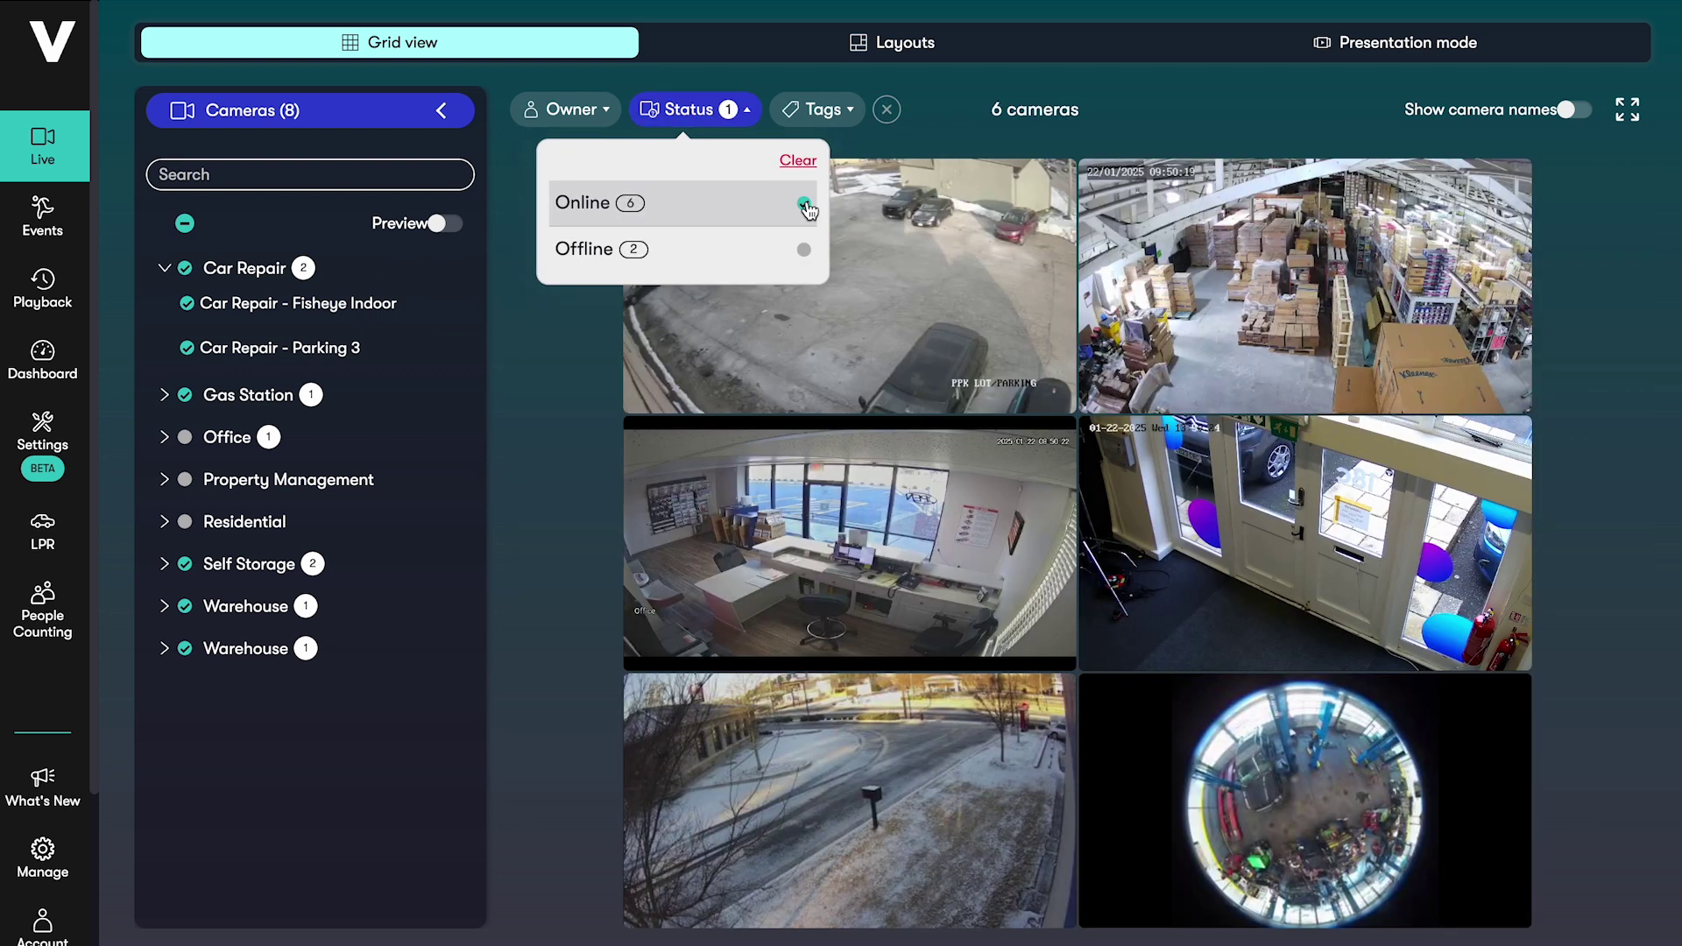
pyautogui.click(1371, 117)
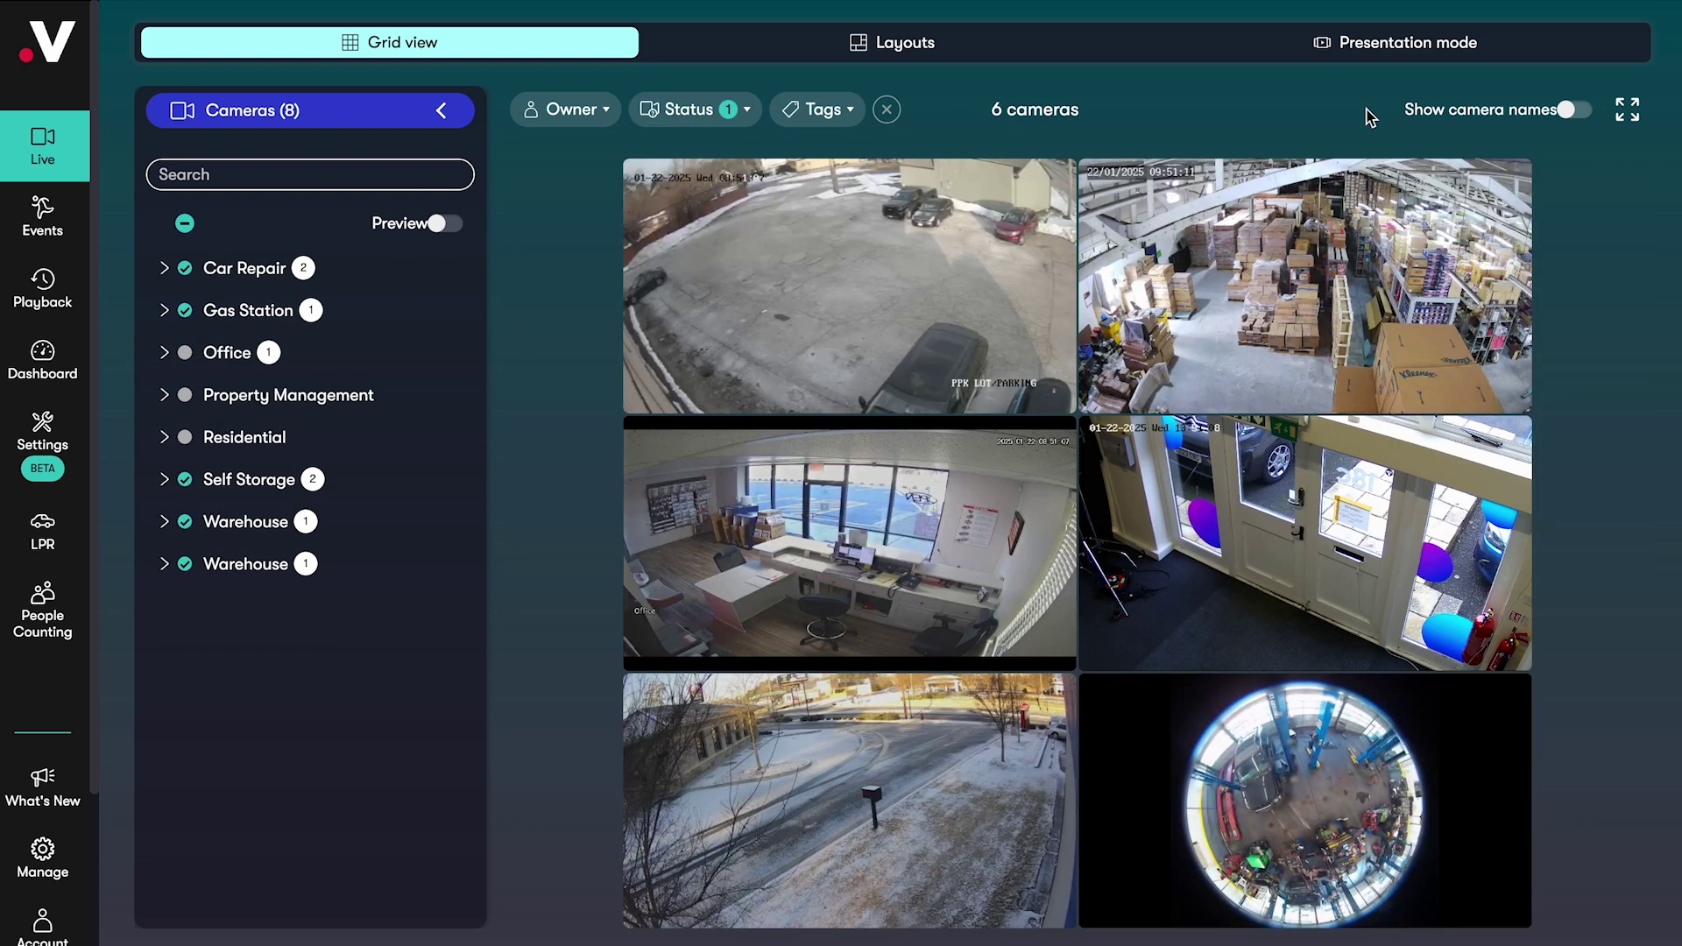
pyautogui.click(1569, 113)
pyautogui.click(1628, 110)
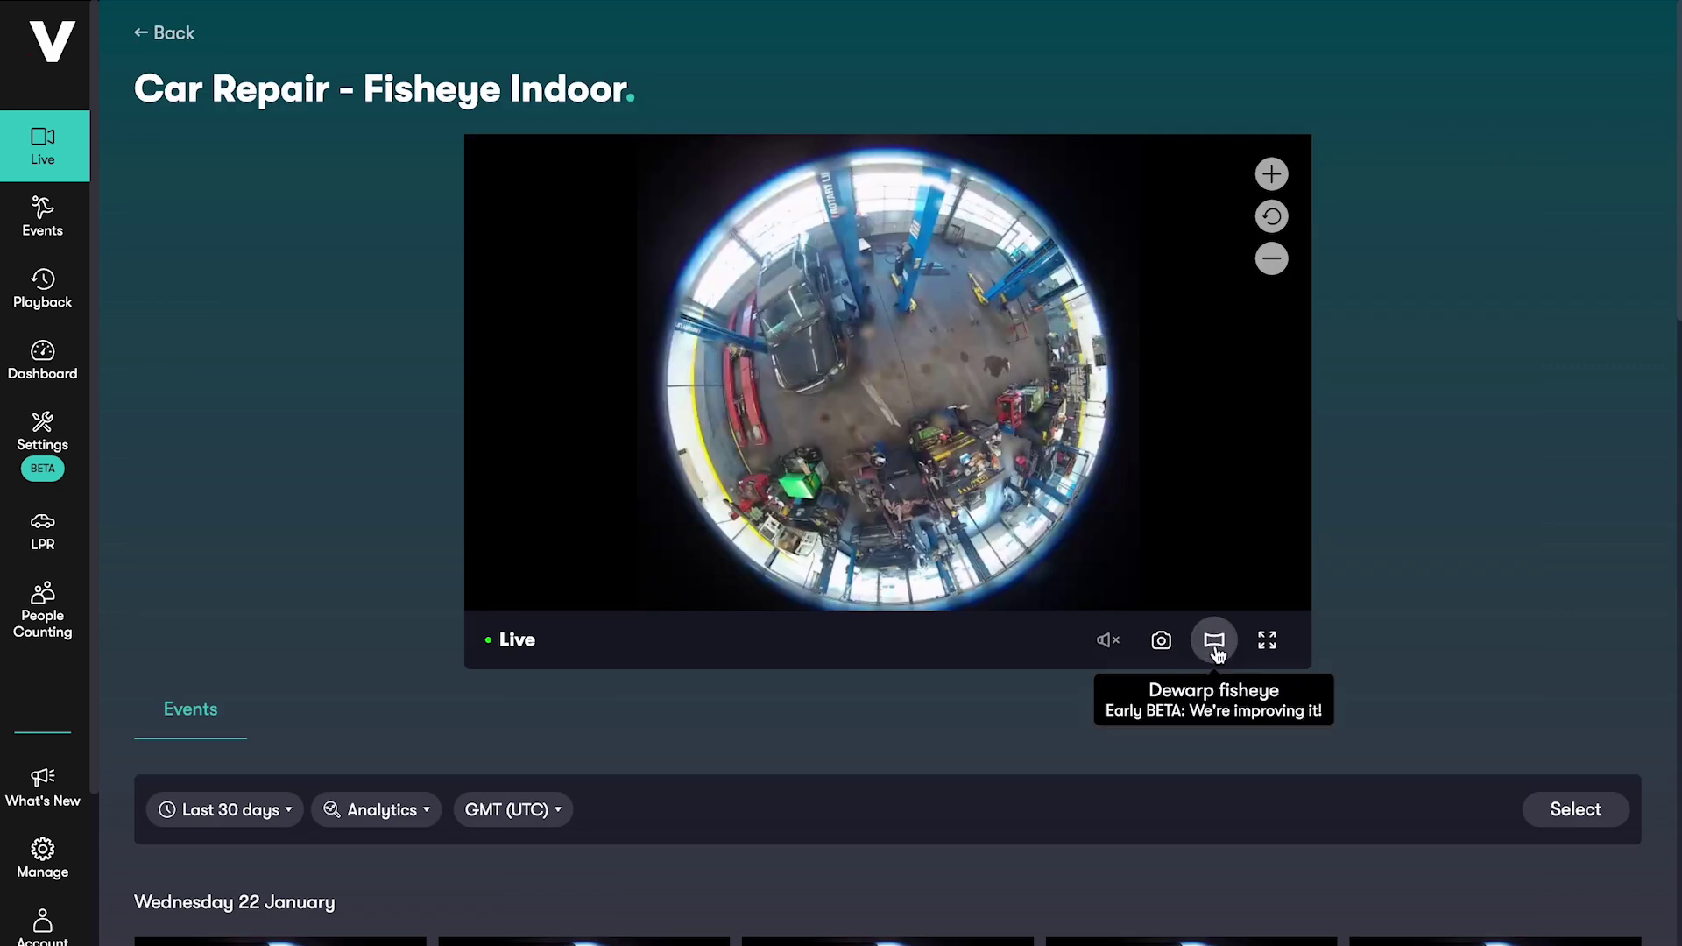
# Dewarp and pan the fisheye garage view, then pan the Office - Videoloft PTZ camera right
pyautogui.click(1215, 643)
pyautogui.moveTo(1137, 486); pyautogui.dragTo(841, 465)
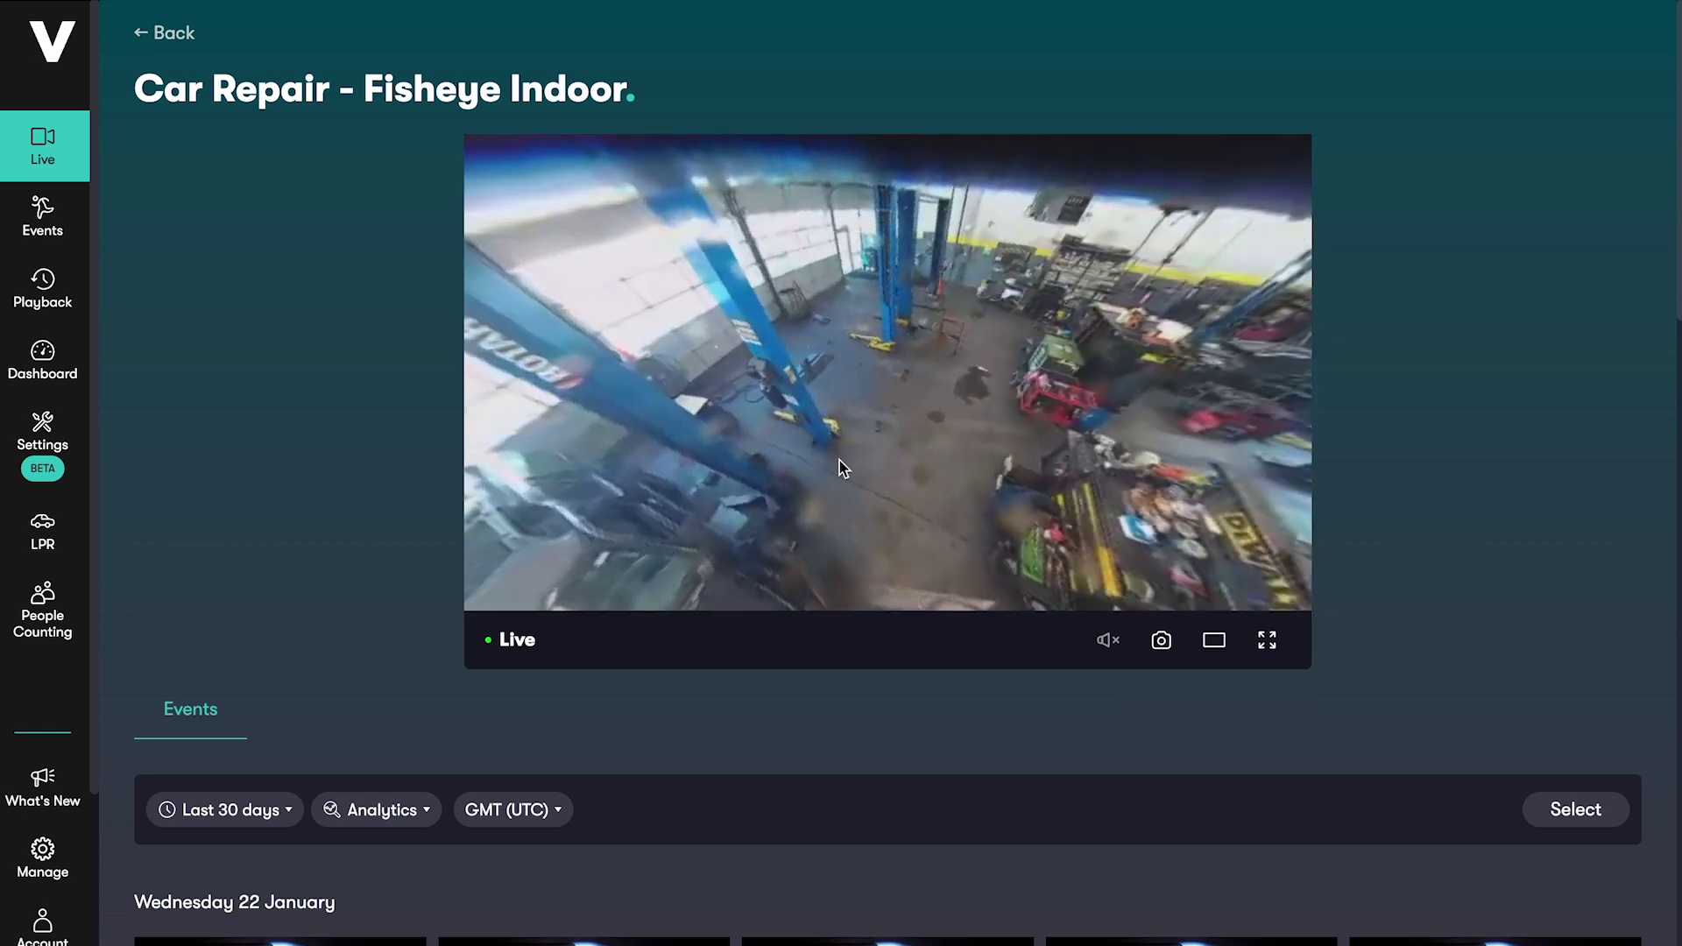
pyautogui.moveTo(1076, 480); pyautogui.dragTo(751, 435)
pyautogui.moveTo(1071, 442); pyautogui.dragTo(804, 424)
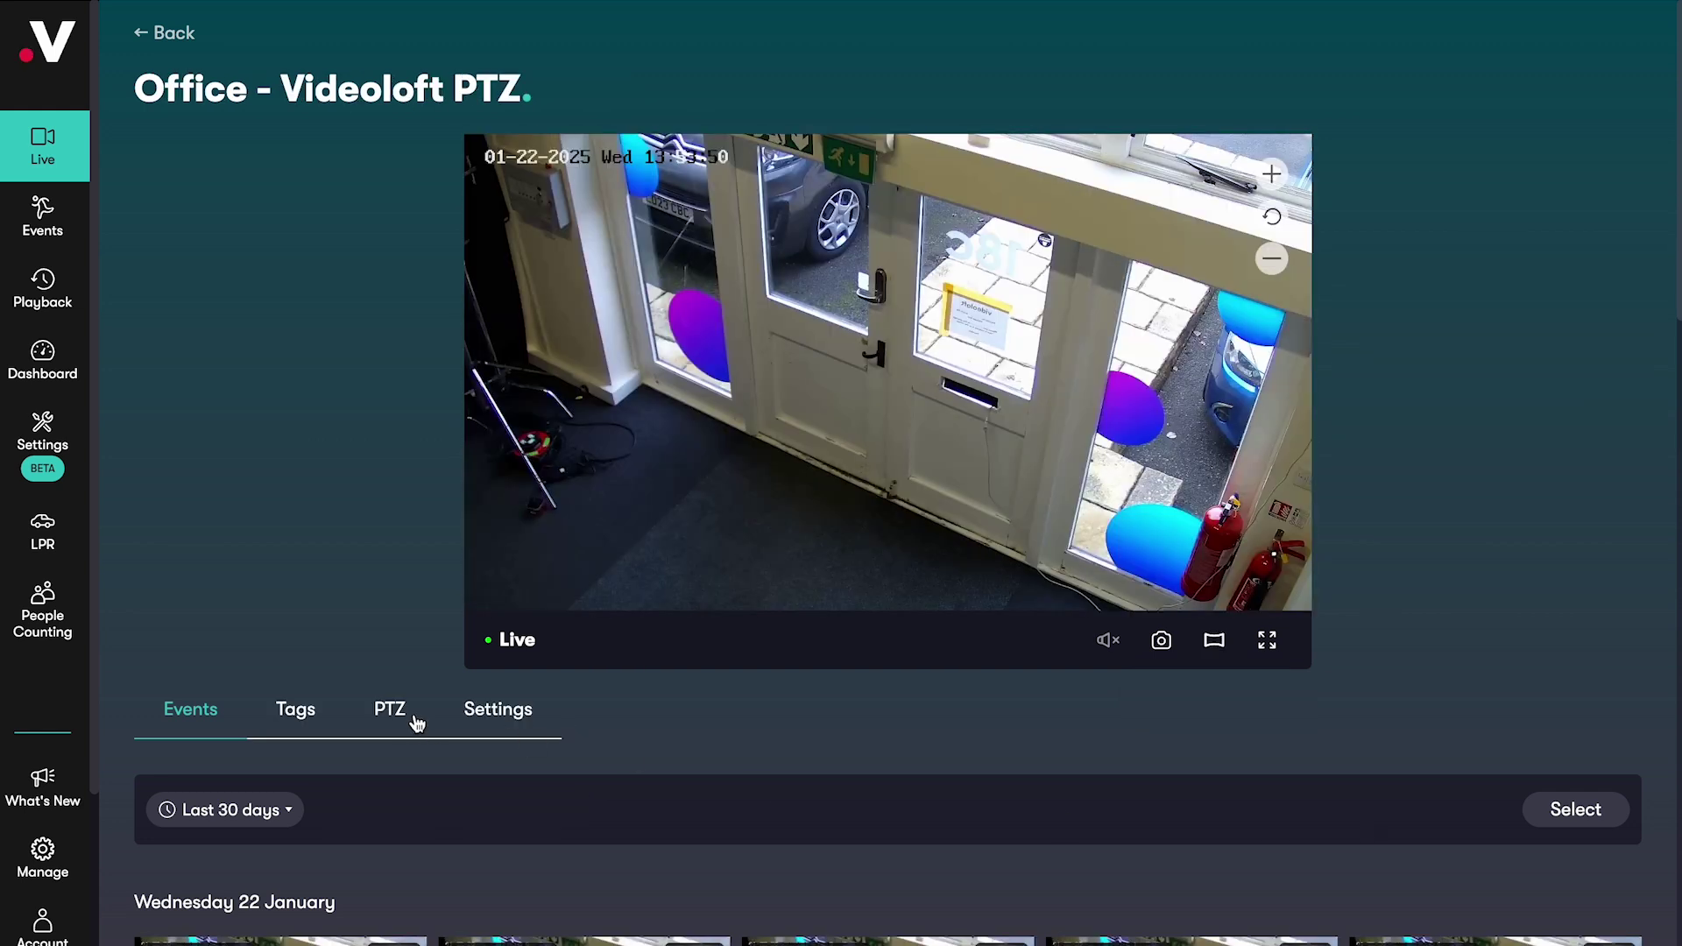
pyautogui.click(416, 720)
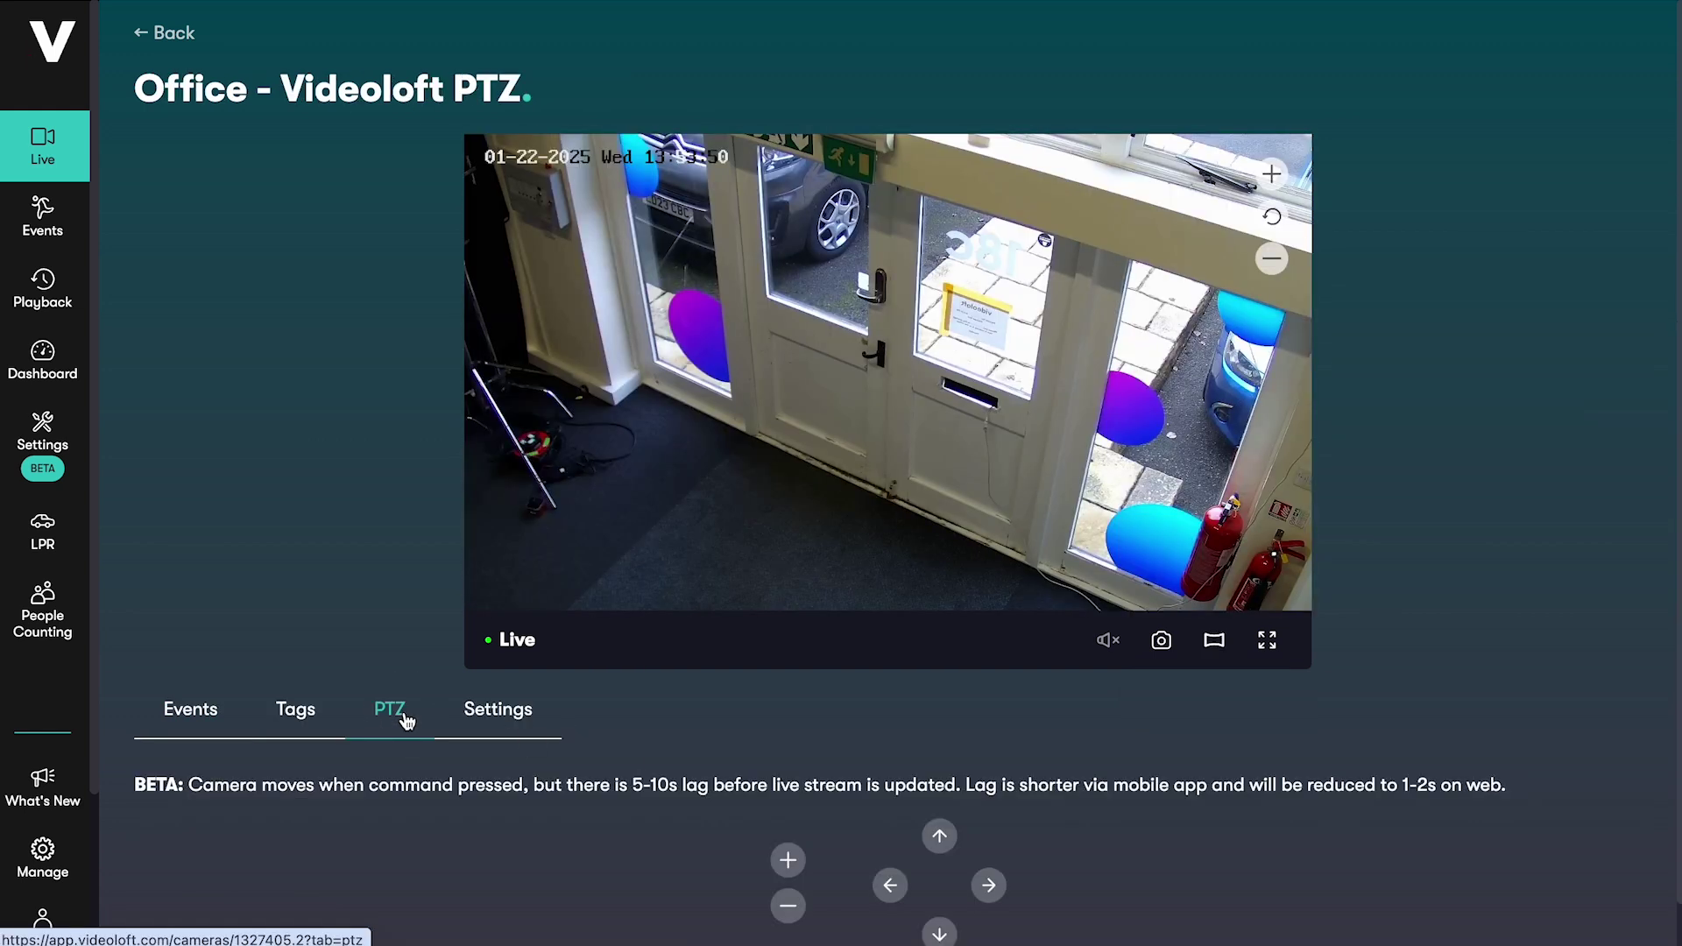
pyautogui.click(992, 888)
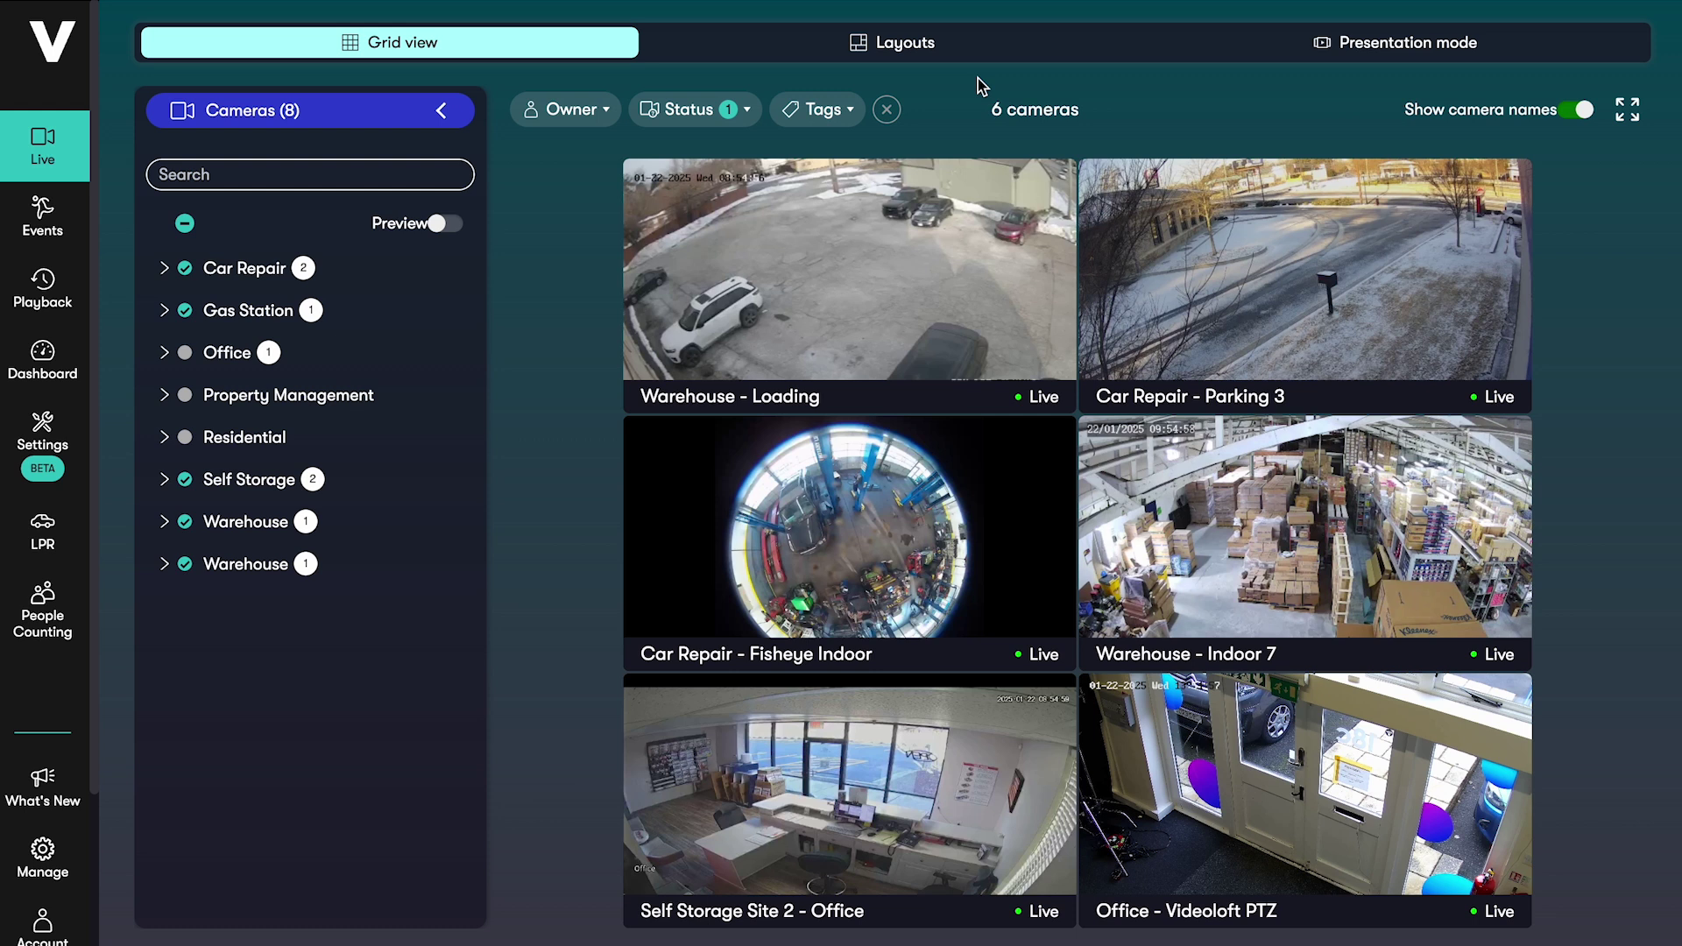
# Create a new layout with Office PTZ, Self Storage Site 2 and Warehouse - Indoor 7, and preview it
pyautogui.click(969, 42)
pyautogui.click(272, 234)
pyautogui.moveTo(263, 620); pyautogui.dragTo(614, 233)
pyautogui.moveTo(263, 461); pyautogui.dragTo(1397, 333)
pyautogui.moveTo(455, 403); pyautogui.dragTo(1398, 525)
pyautogui.click(1409, 109)
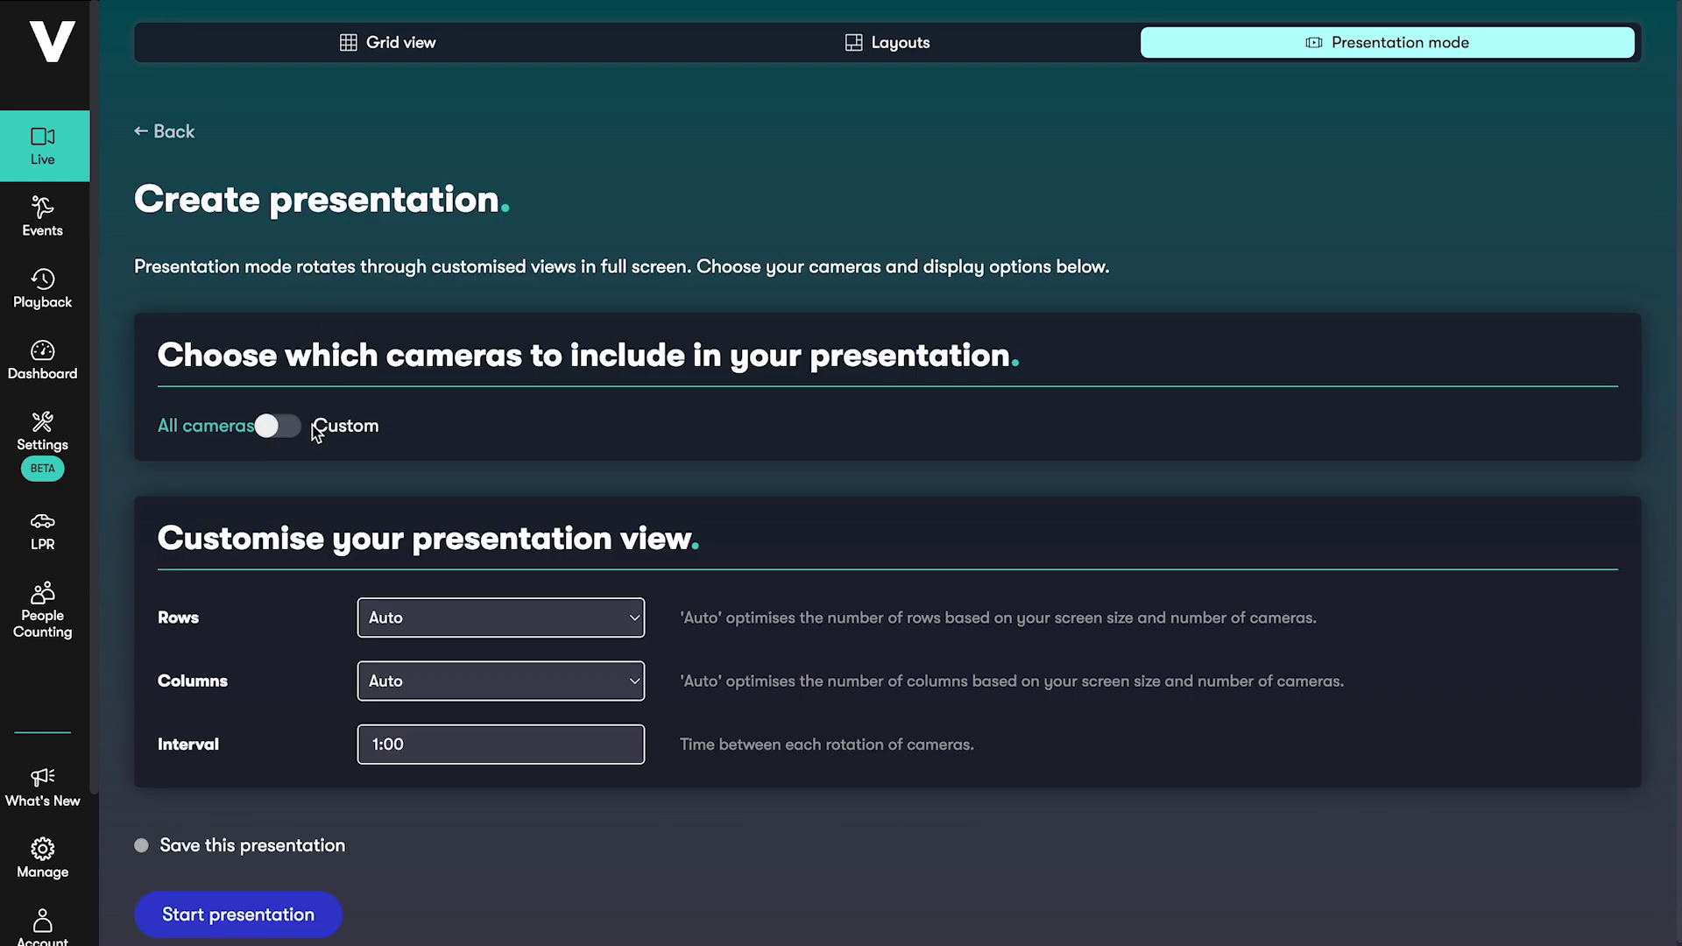
# Start a custom presentation and add a second section showing the Demo layout
pyautogui.click(275, 430)
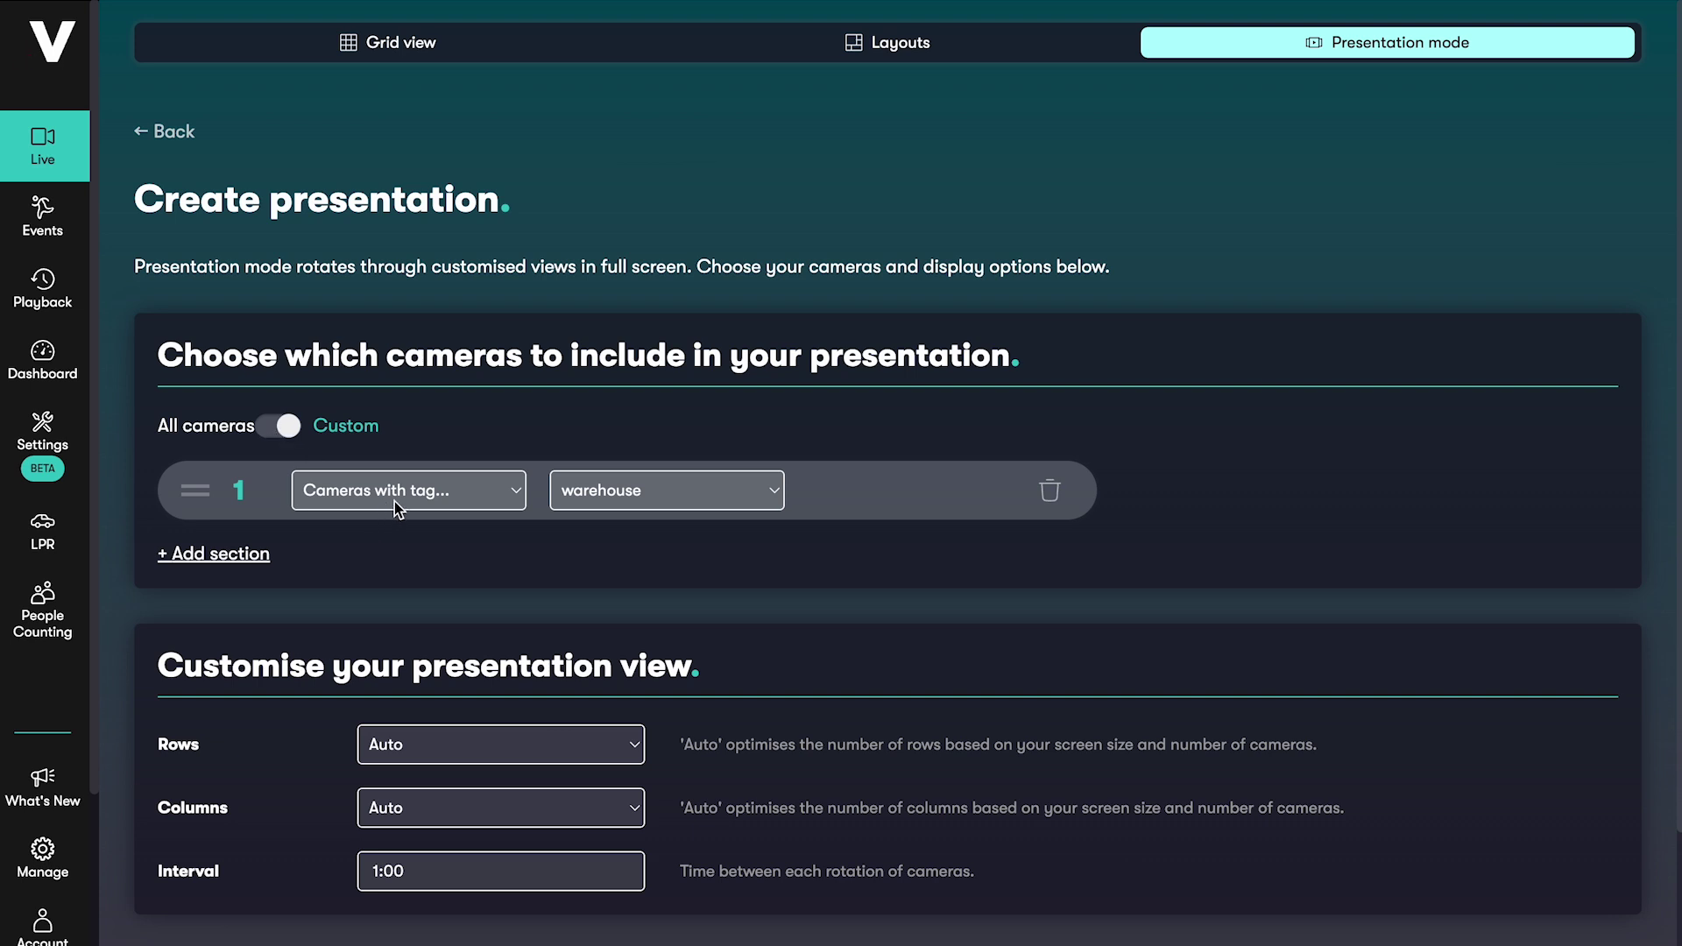
pyautogui.click(244, 557)
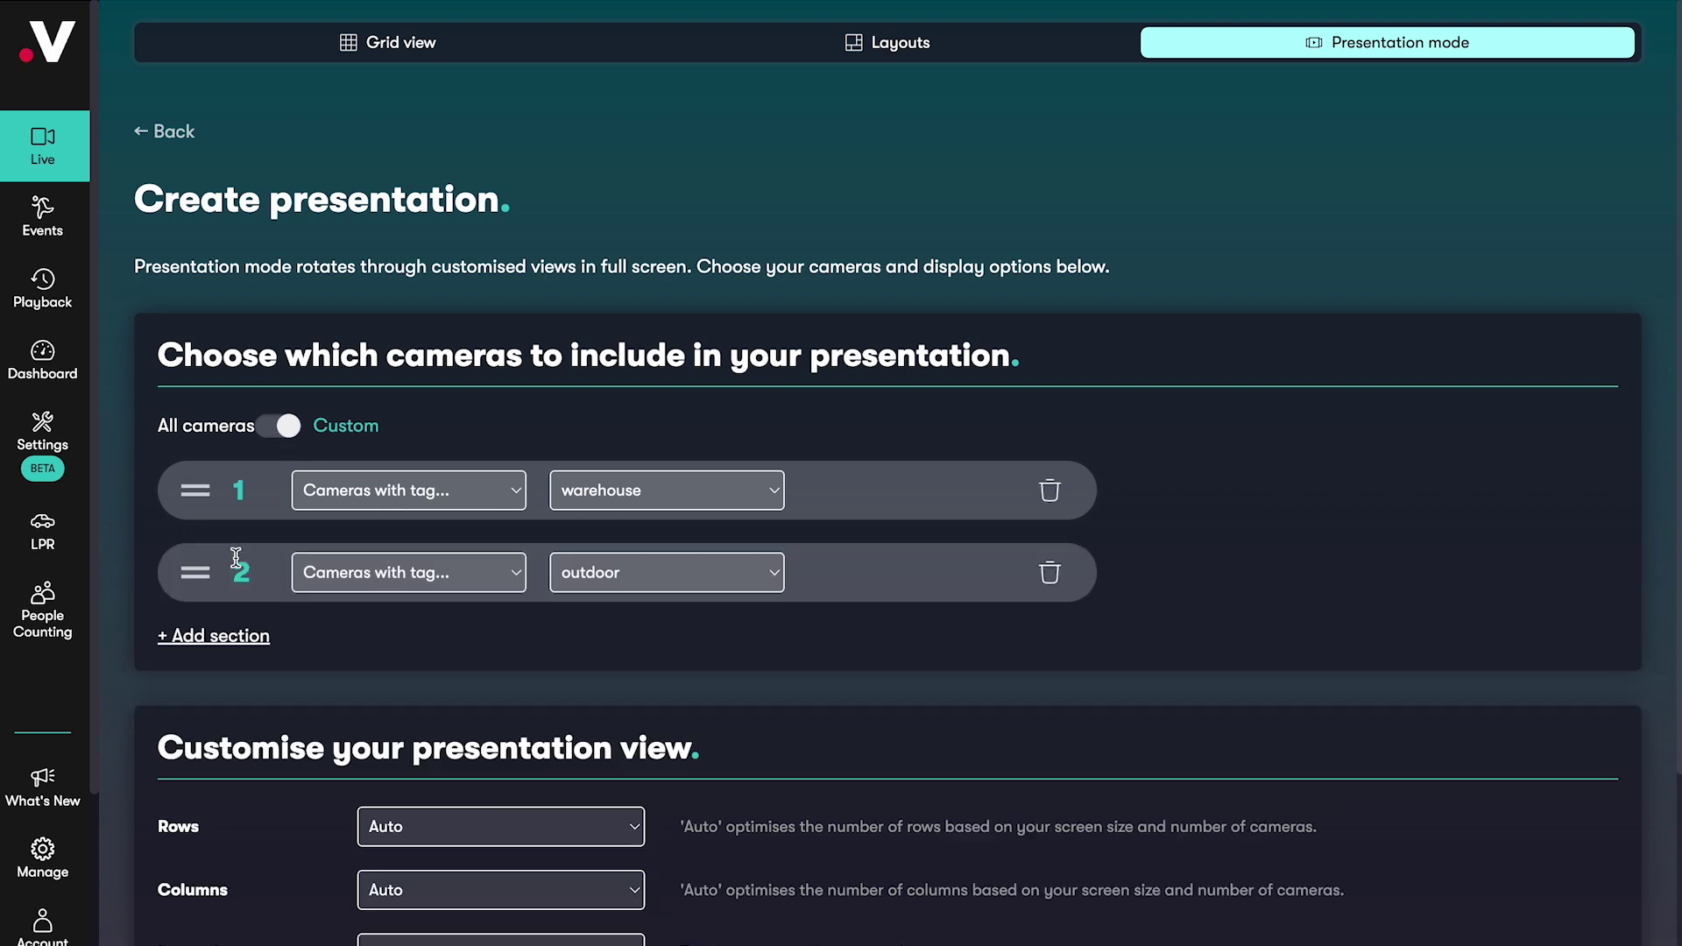
pyautogui.click(374, 579)
pyautogui.click(393, 661)
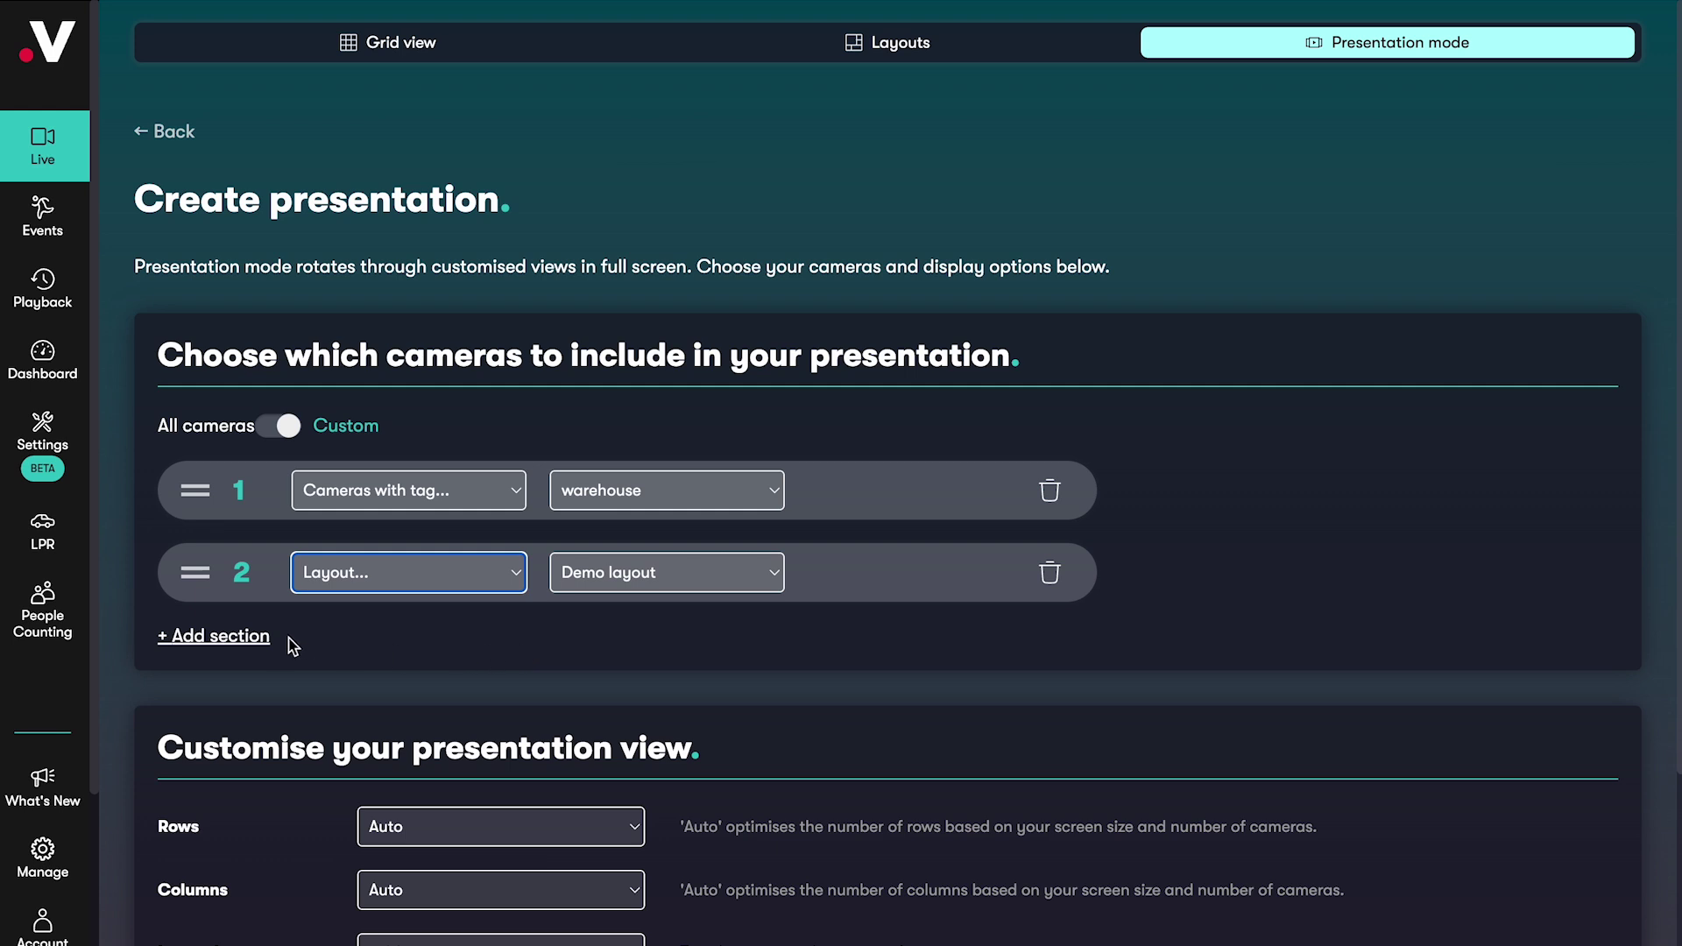
# Add a third section for the Gas Station site and rotate cameras every 30 seconds
pyautogui.click(259, 643)
pyautogui.click(386, 655)
pyautogui.click(393, 771)
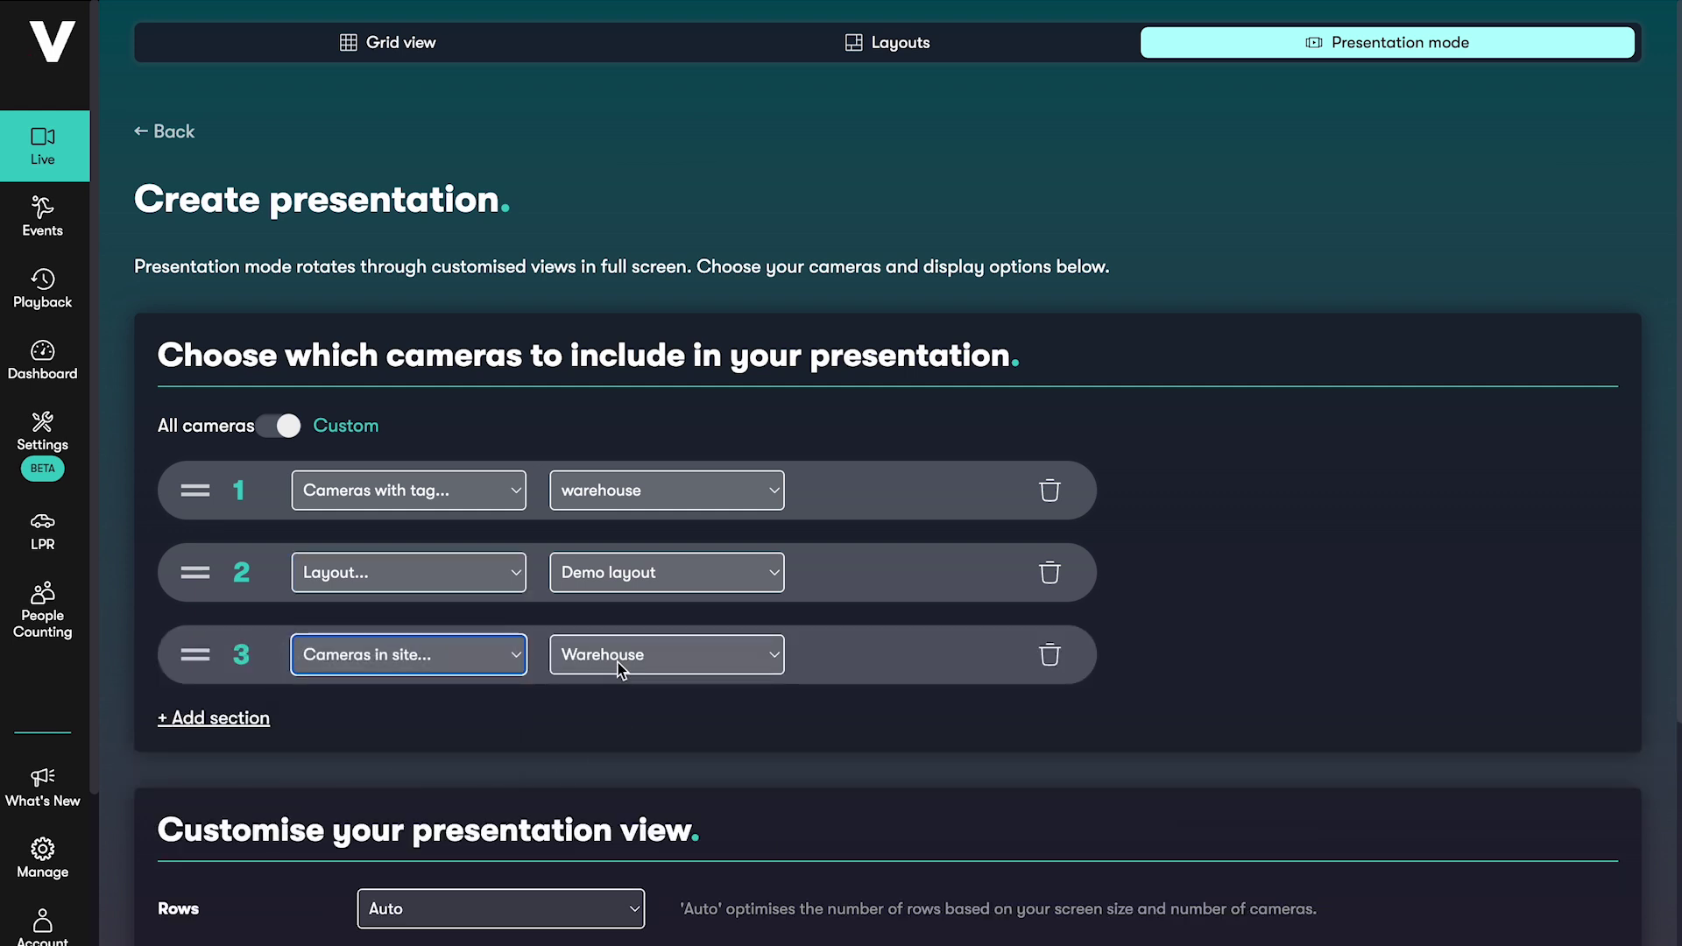
pyautogui.click(618, 662)
pyautogui.click(631, 711)
pyautogui.scroll(-3, 537, 717)
pyautogui.click(377, 736)
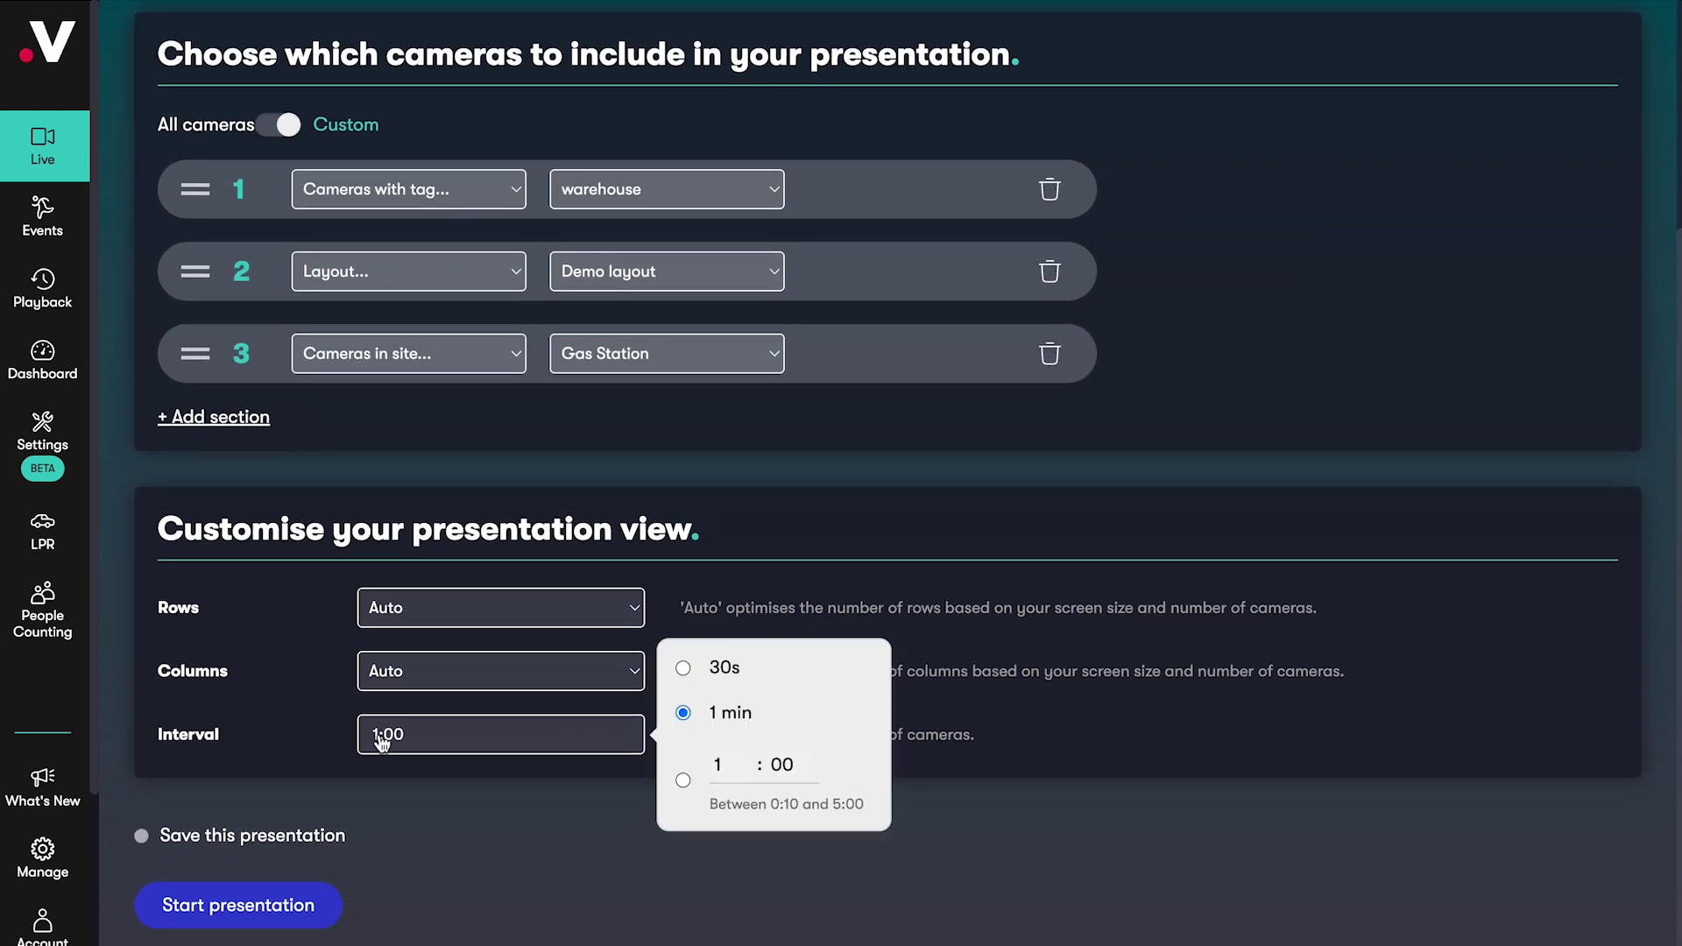
pyautogui.click(684, 667)
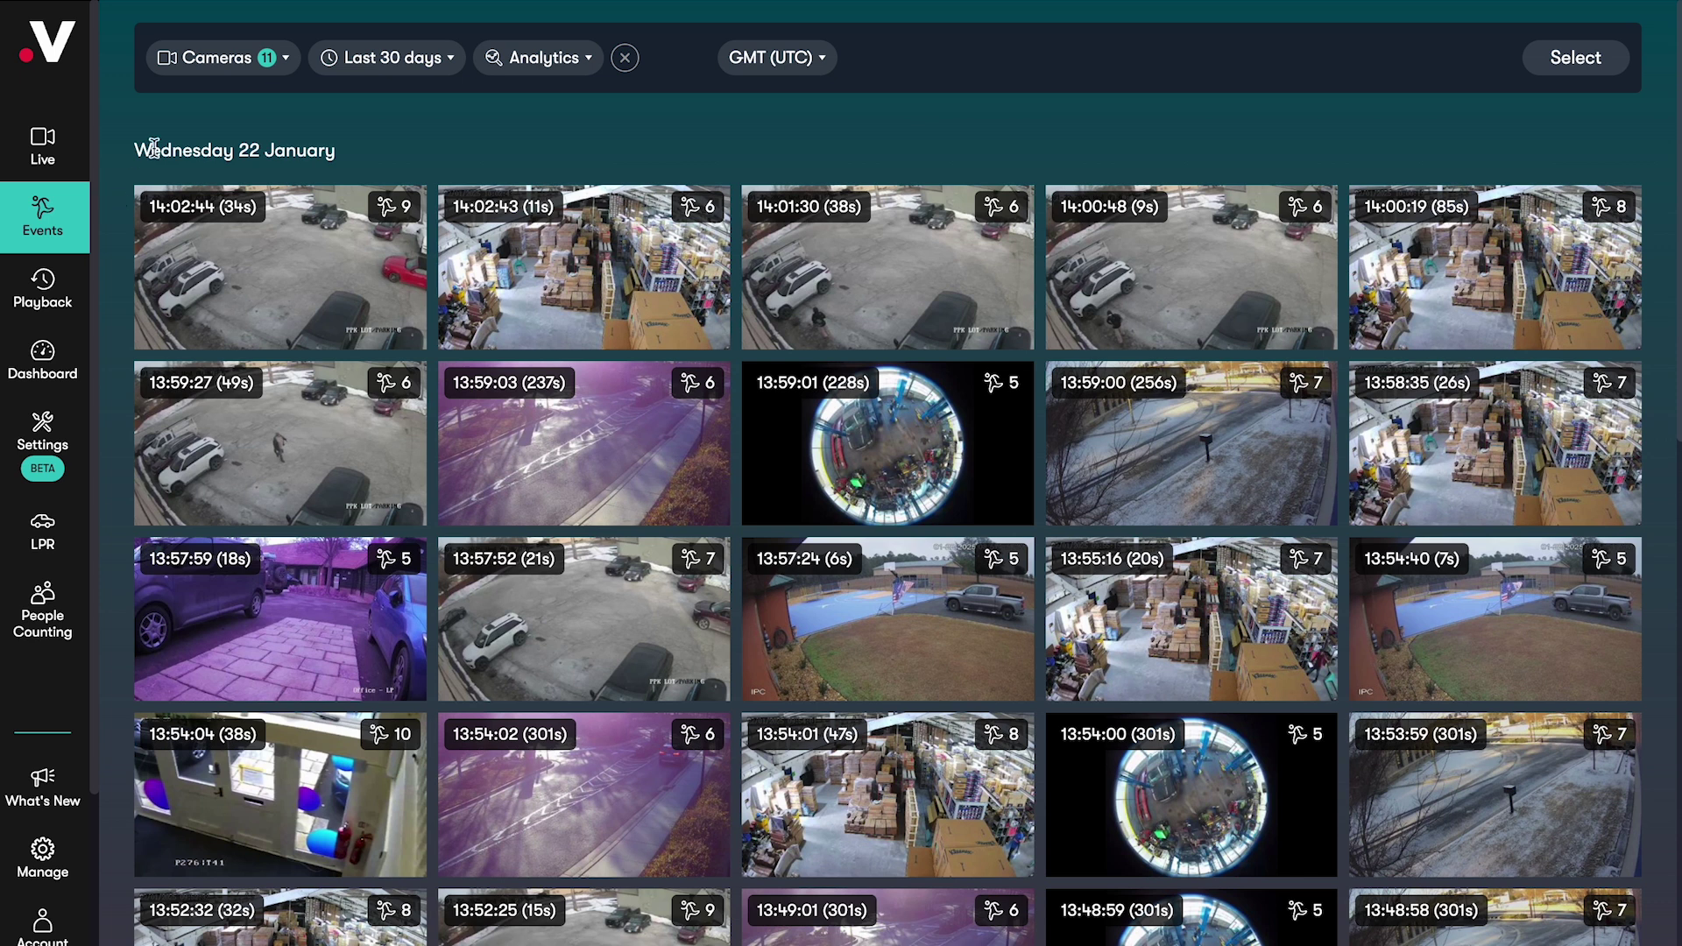
# Check the event filters, zoom the Warehouse - Loading clip onto the parked cars and save a snapshot
pyautogui.click(414, 59)
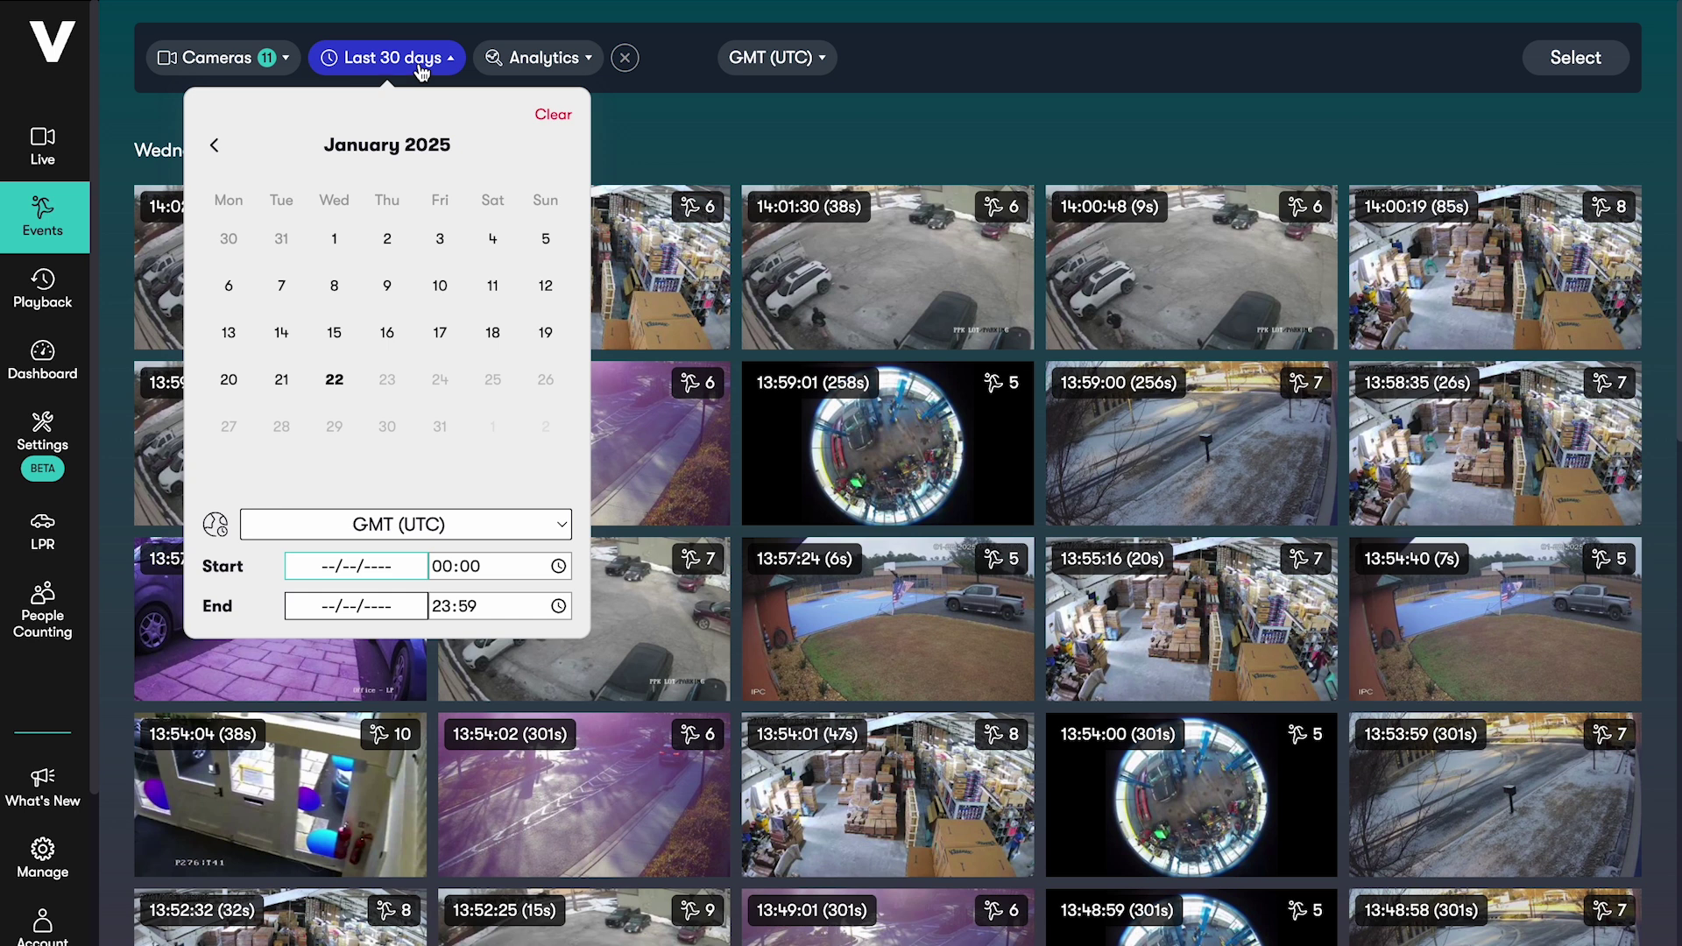
pyautogui.click(565, 61)
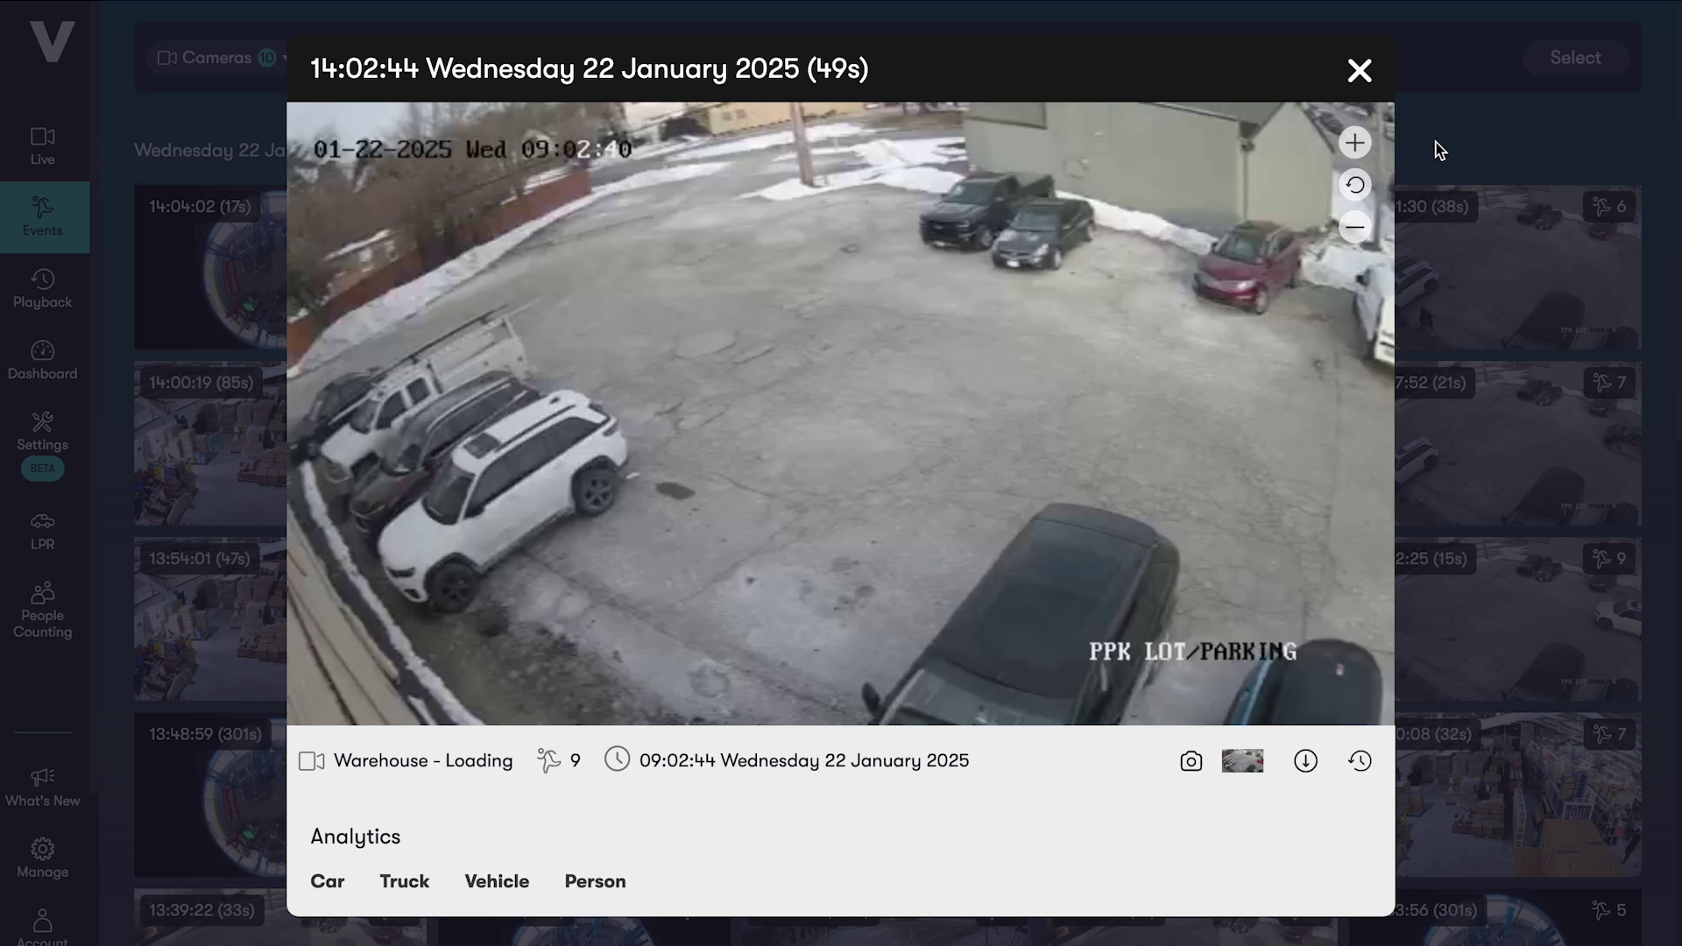
pyautogui.click(1356, 142)
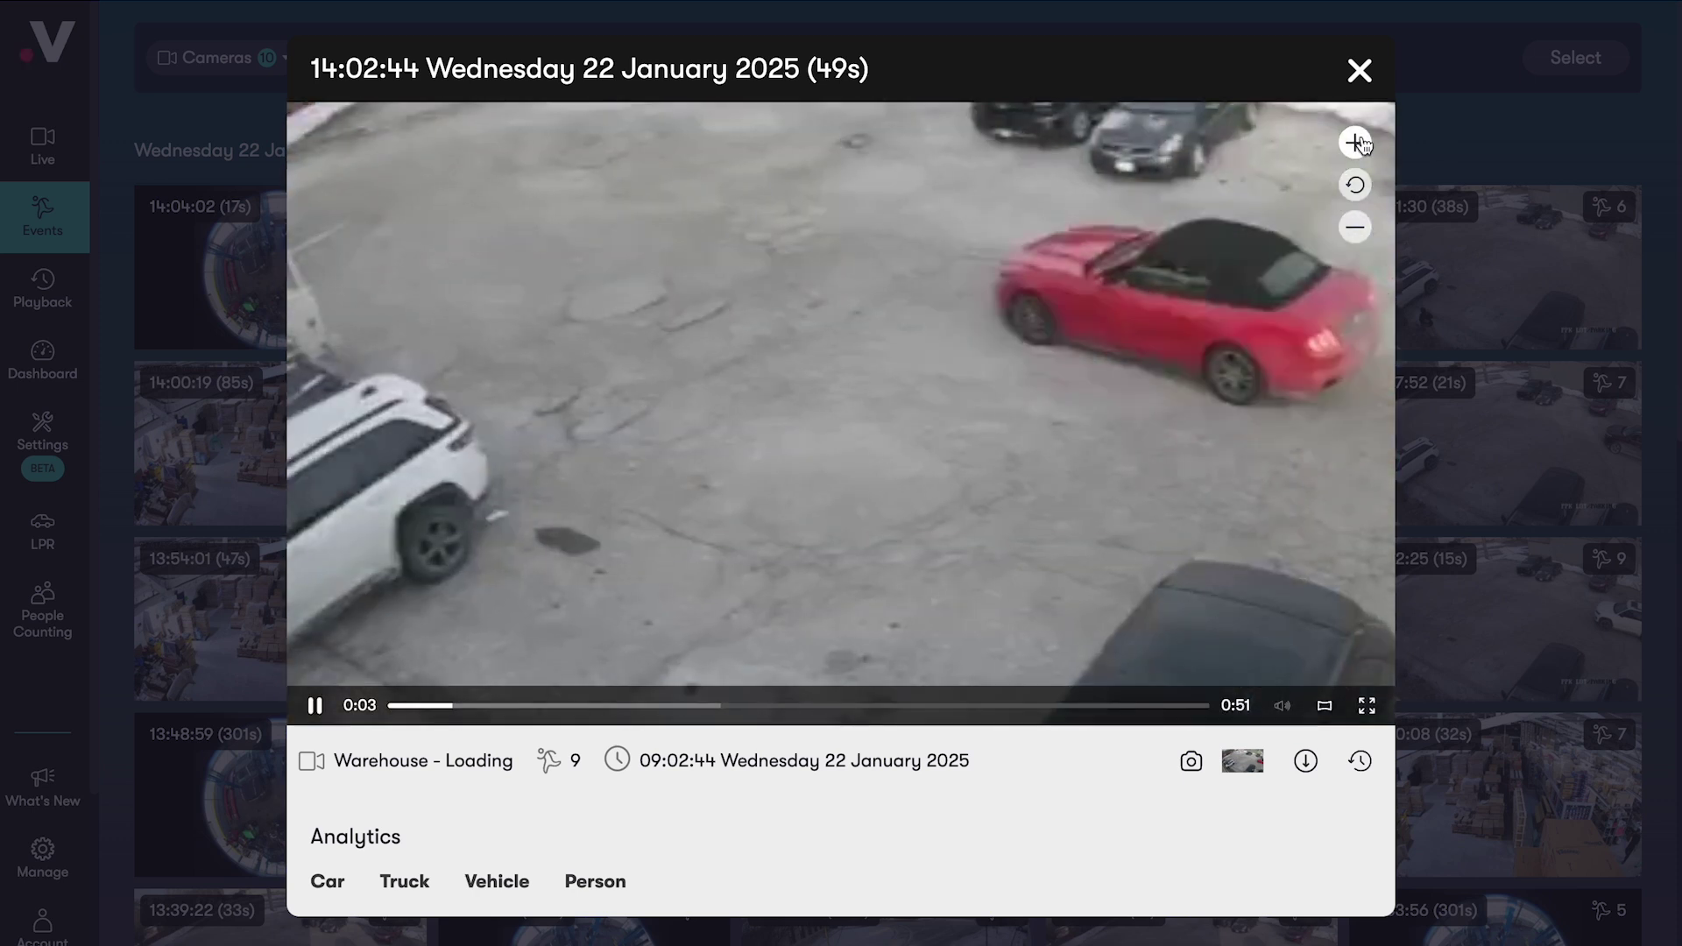
pyautogui.moveTo(1055, 306); pyautogui.dragTo(792, 364)
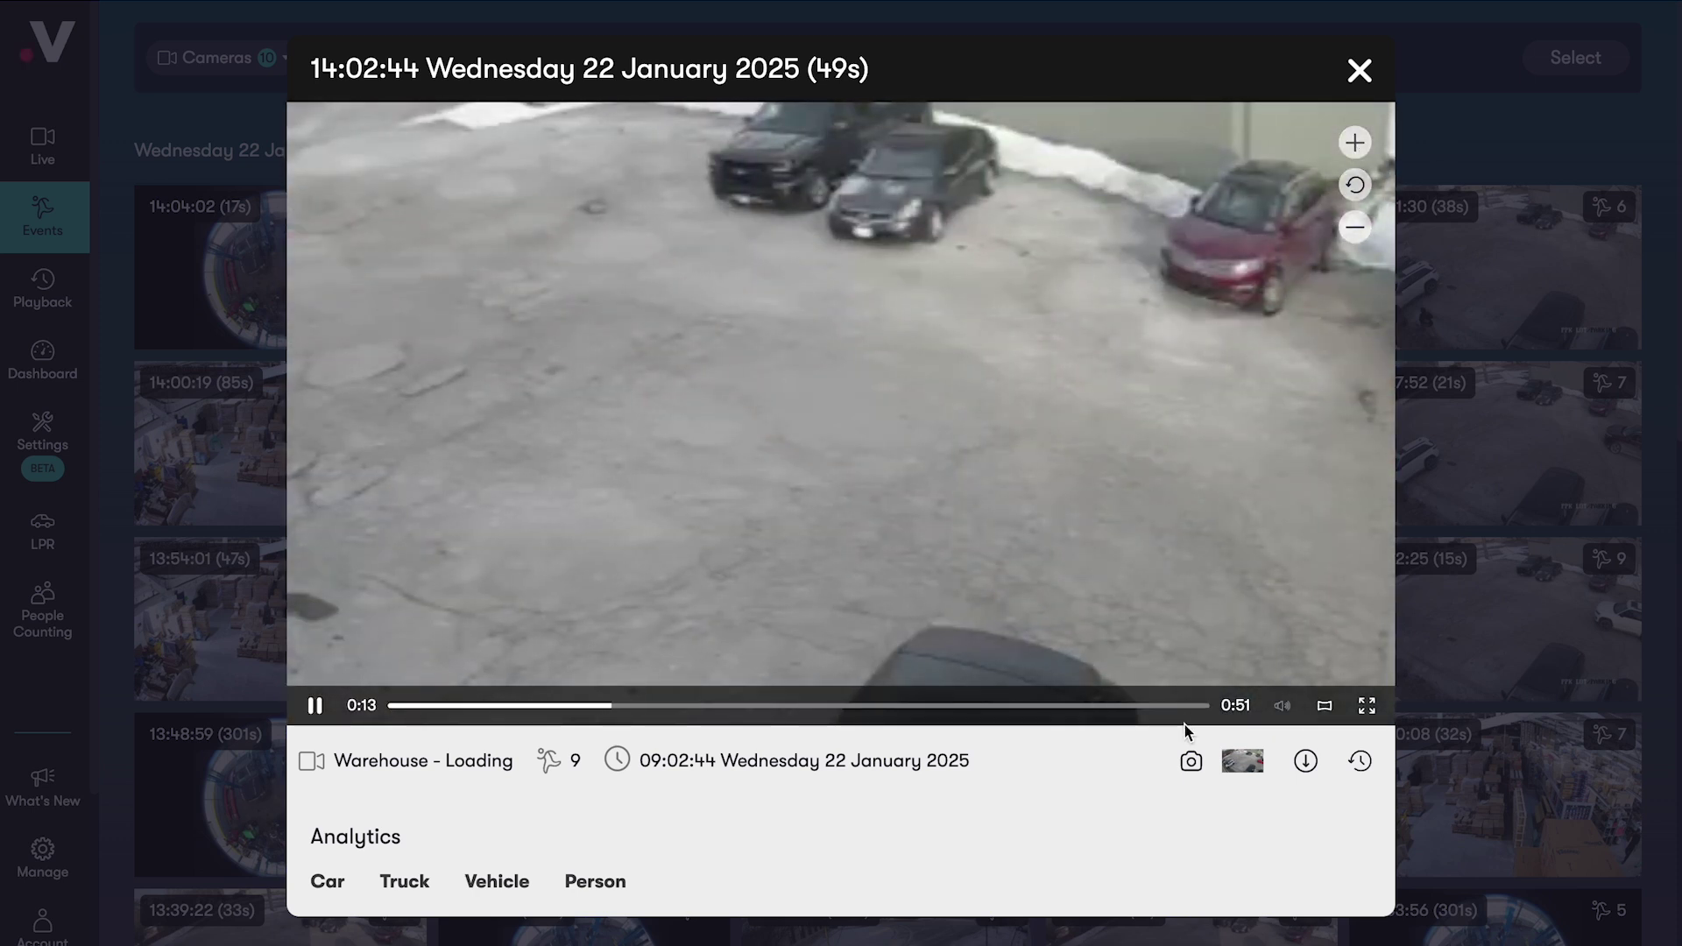
pyautogui.click(1191, 761)
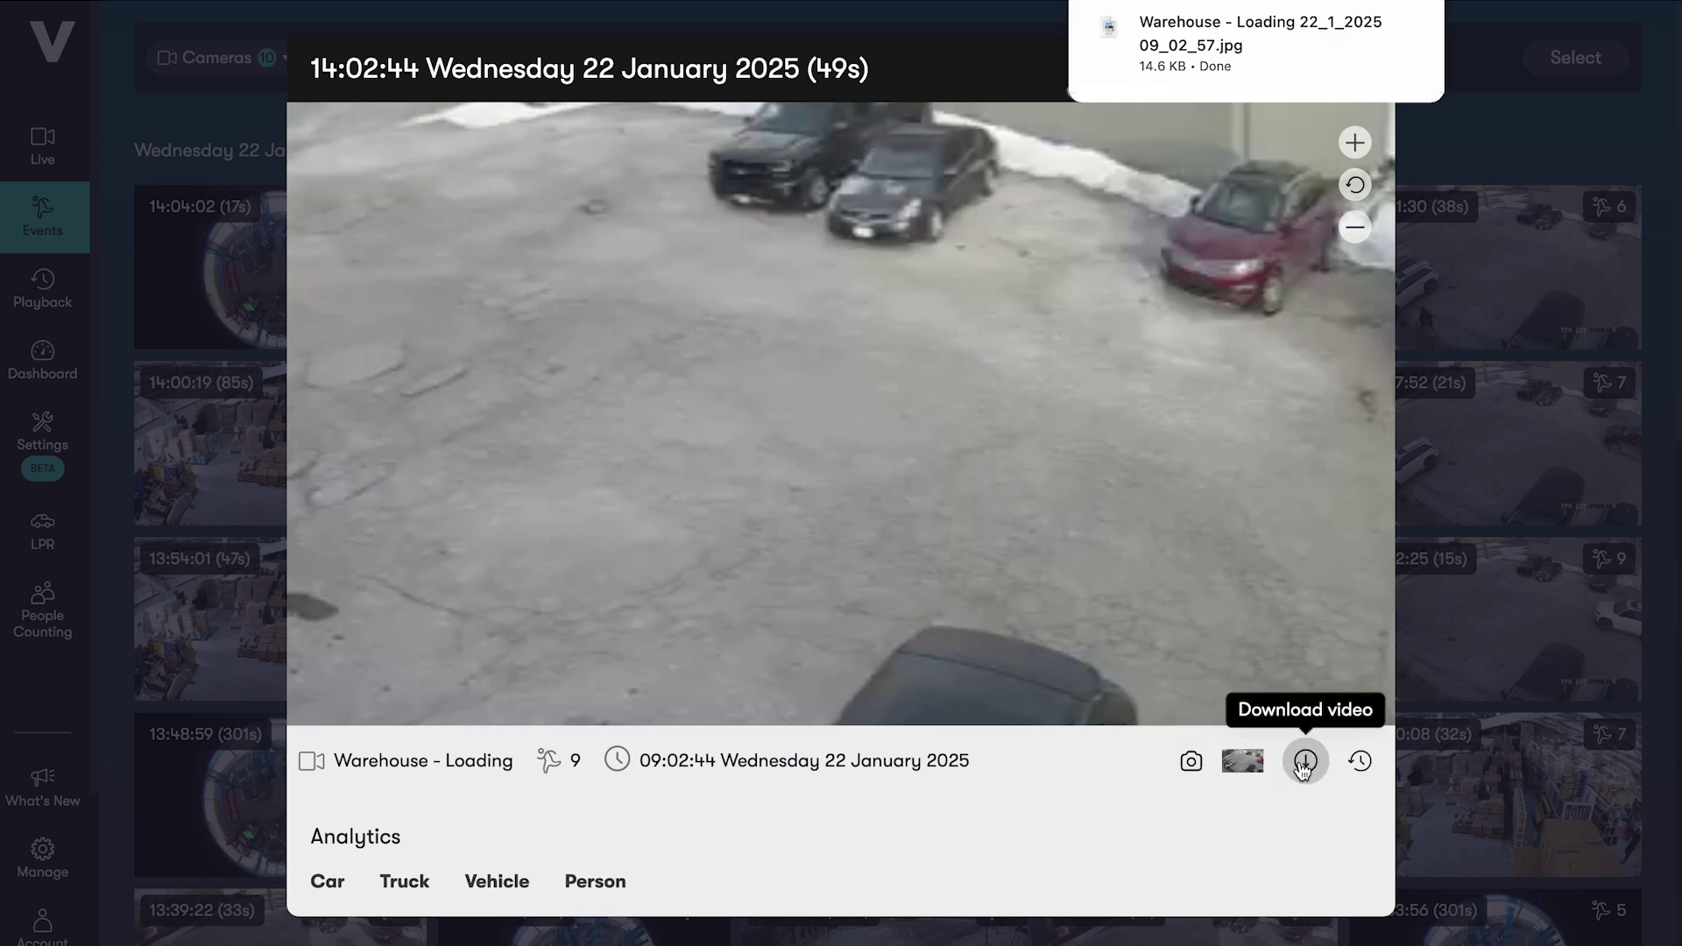
# Open the moment in multi-camera playback, keep normal speed, and trim a clip range with scissors
pyautogui.click(1360, 760)
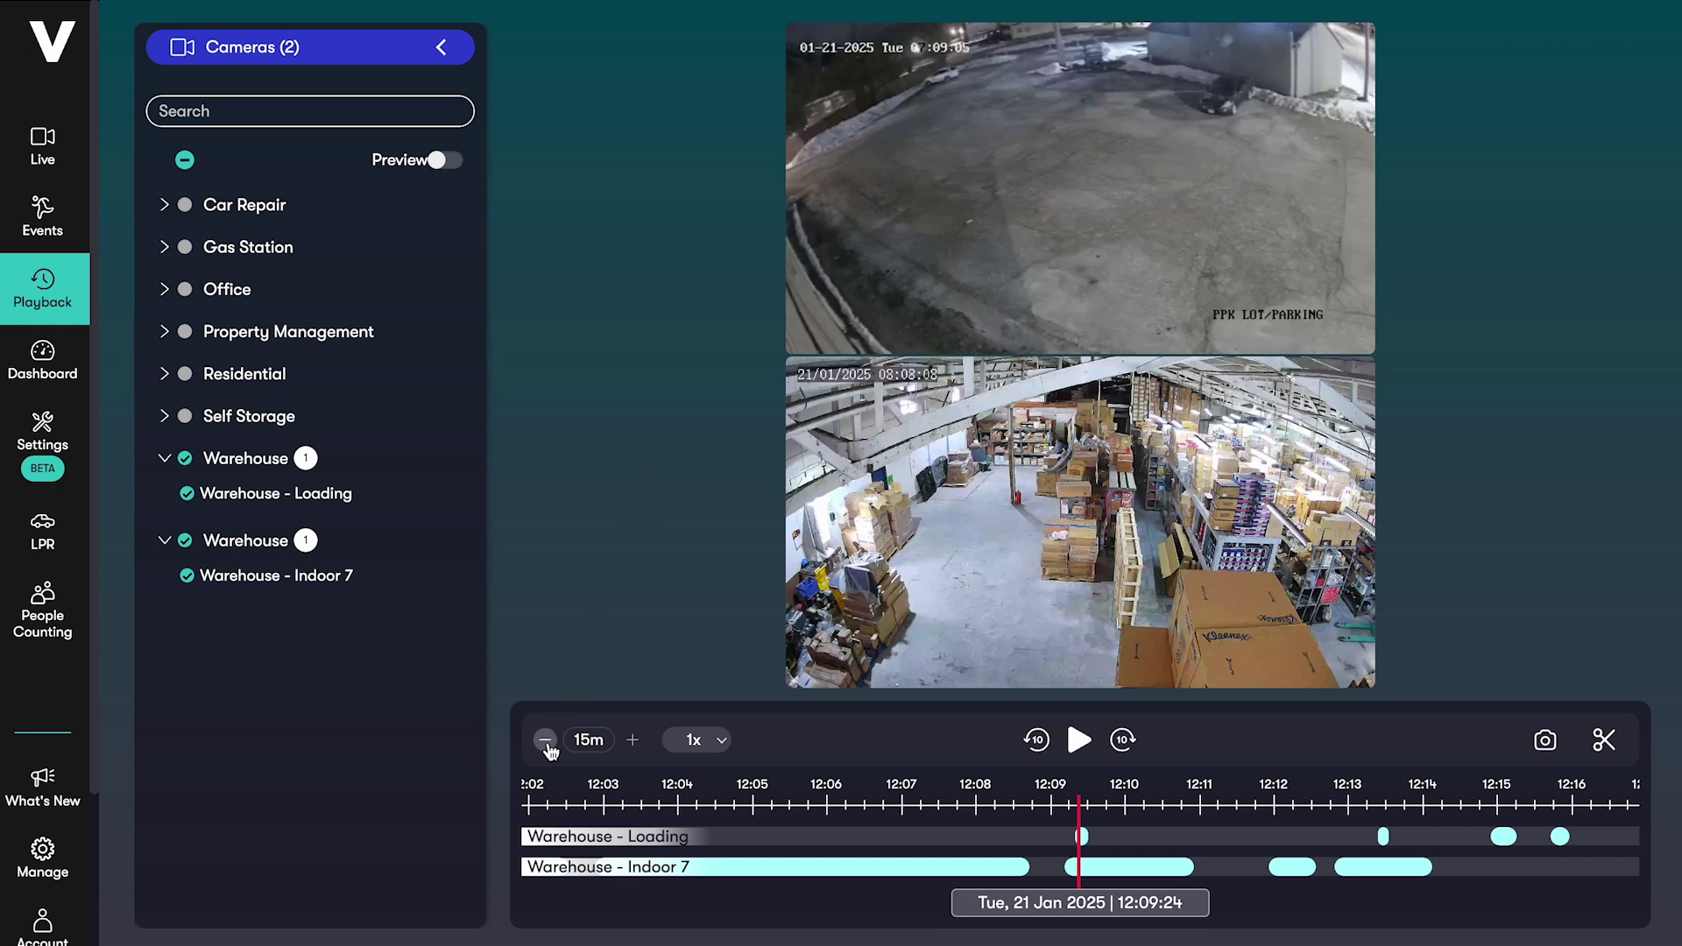
pyautogui.click(705, 743)
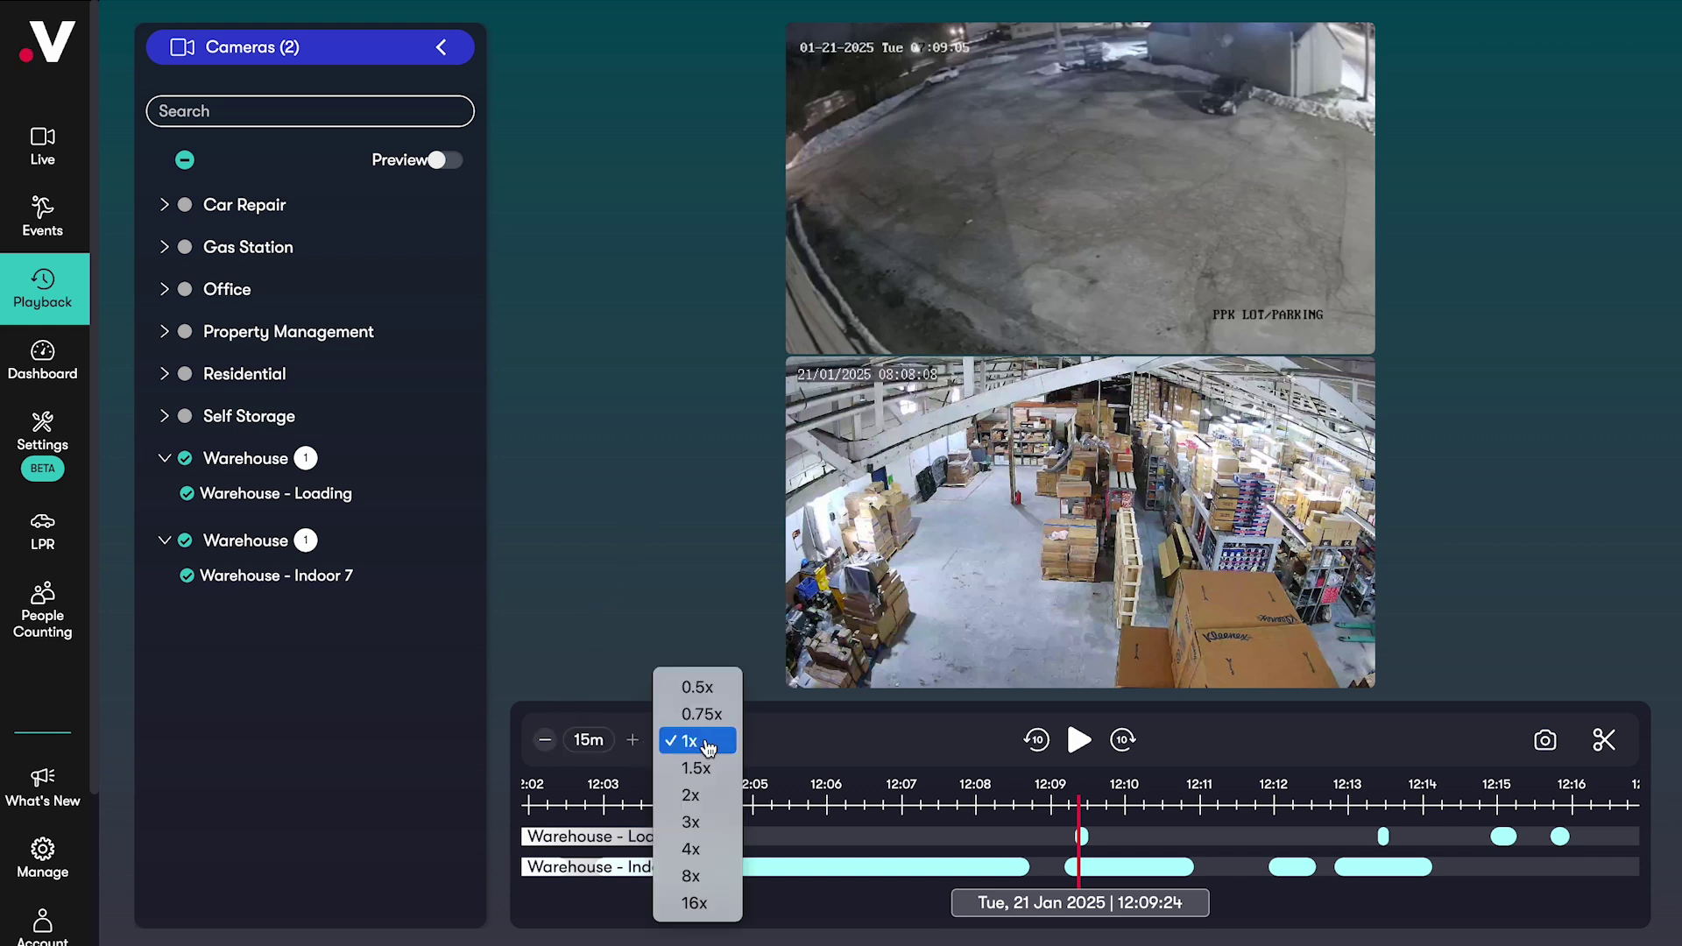
pyautogui.click(708, 745)
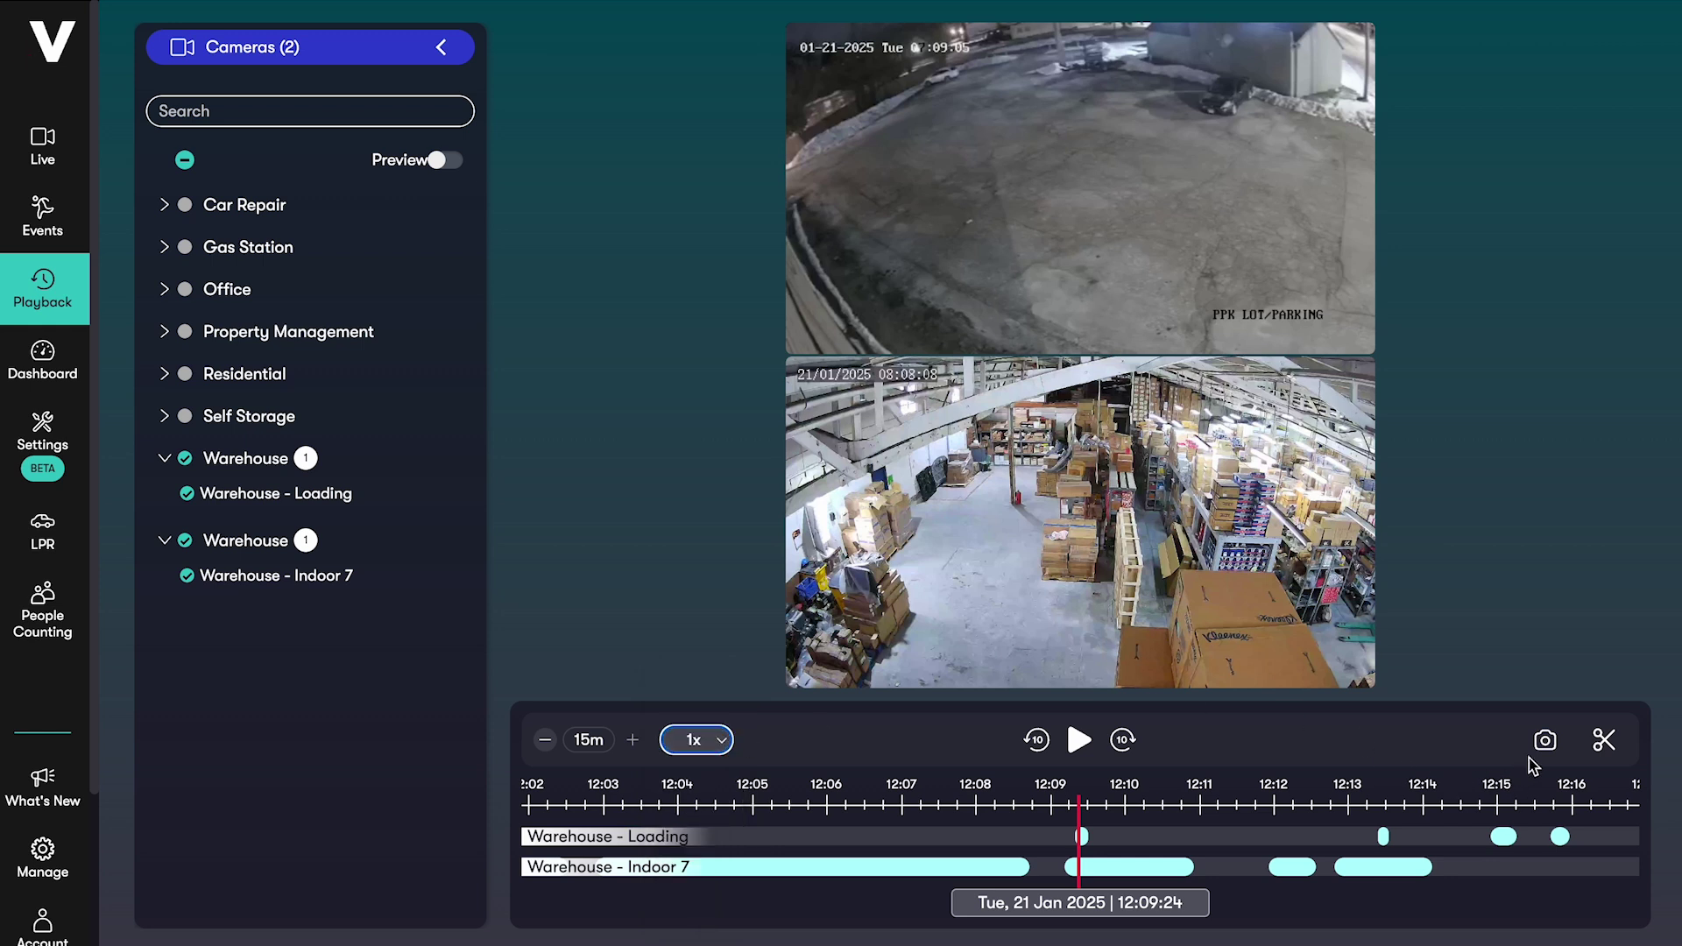
pyautogui.click(1605, 739)
pyautogui.moveTo(1371, 863); pyautogui.dragTo(1096, 863)
pyautogui.moveTo(789, 863); pyautogui.dragTo(983, 863)
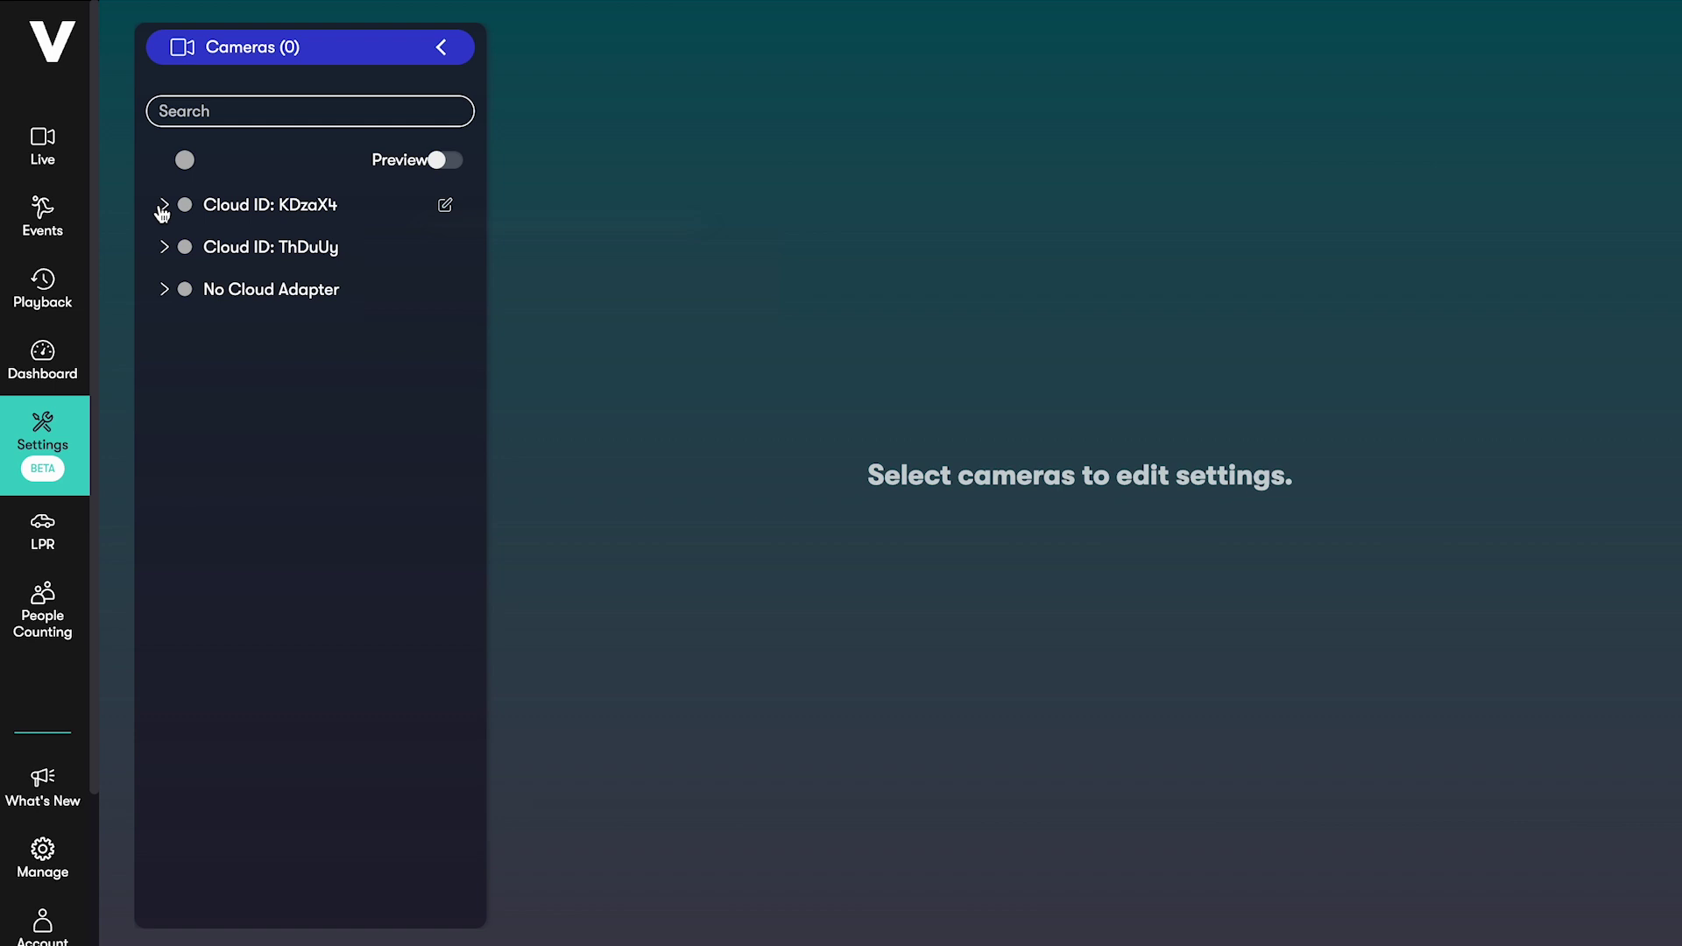
# Open the Corridor (4MP) camera under adapter KDzaX4 and add the tag test2
pyautogui.click(163, 207)
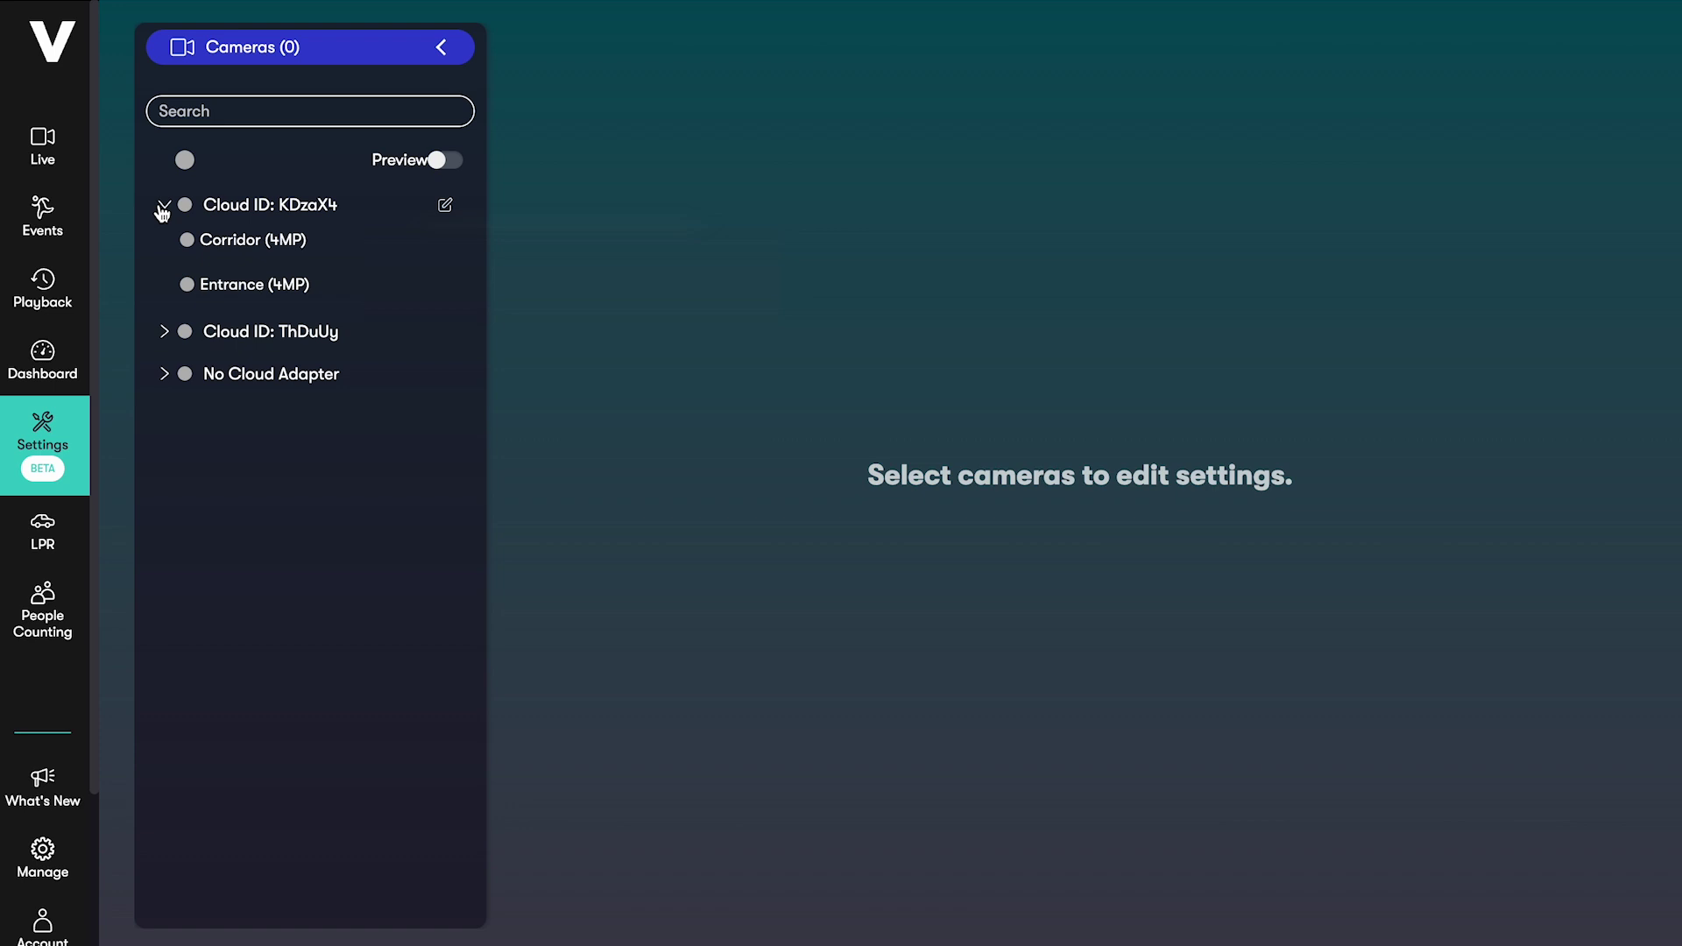
pyautogui.click(188, 240)
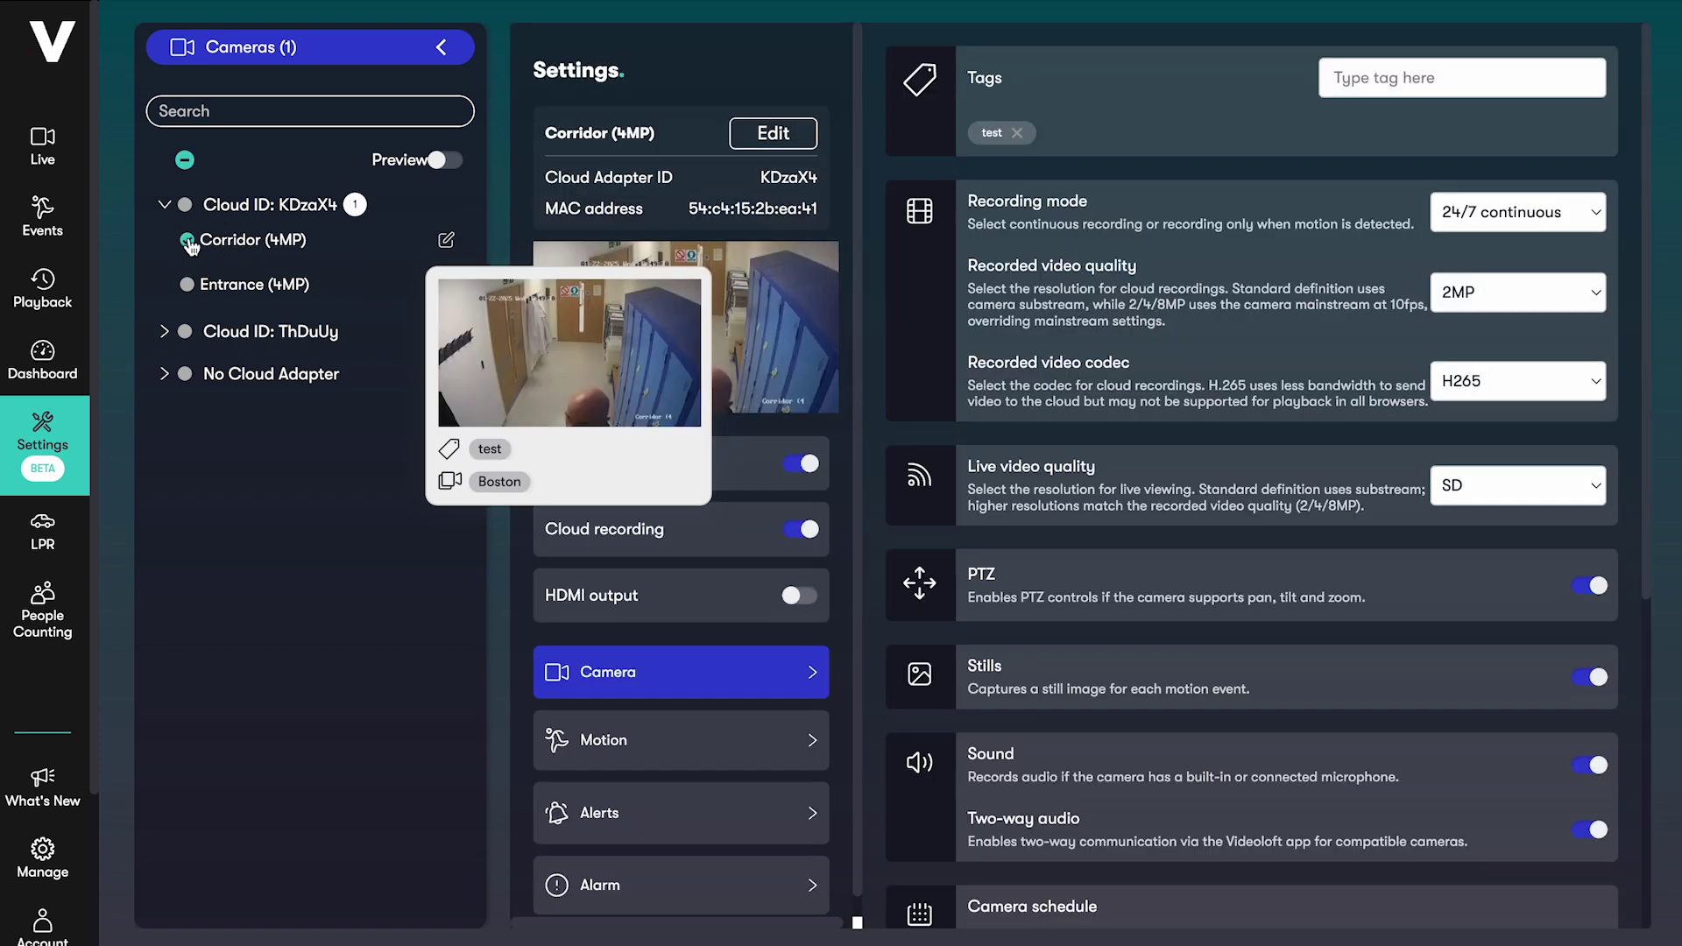
pyautogui.click(166, 206)
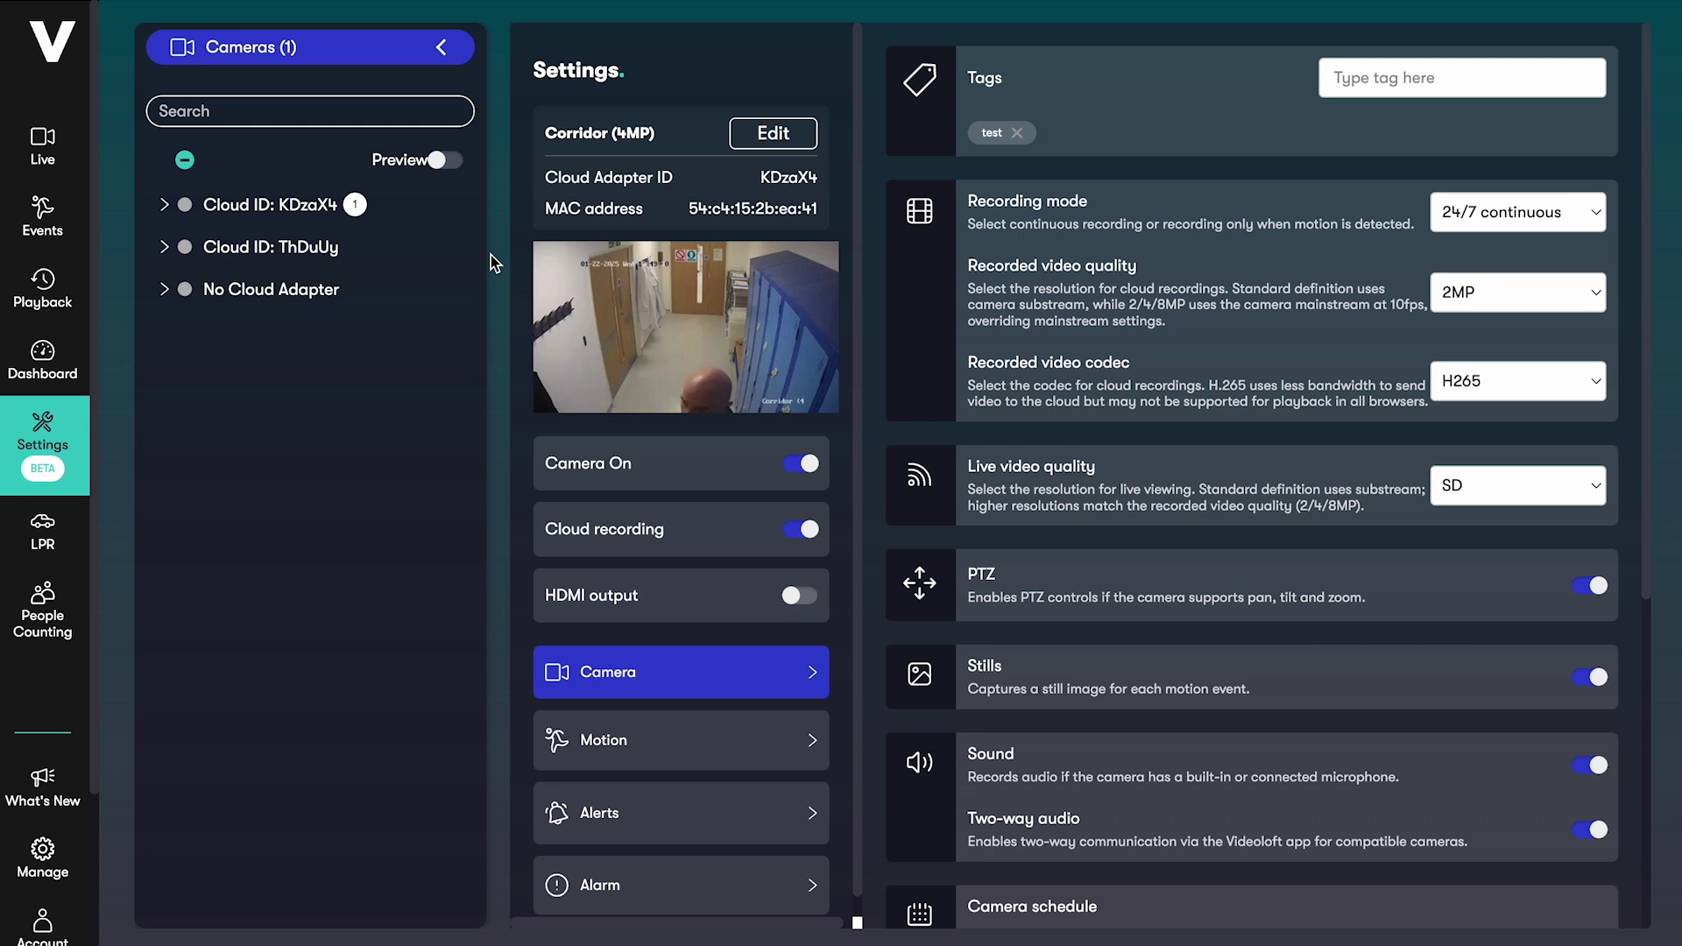
pyautogui.click(789, 137)
pyautogui.click(774, 133)
pyautogui.click(1402, 78)
pyautogui.write('test2')
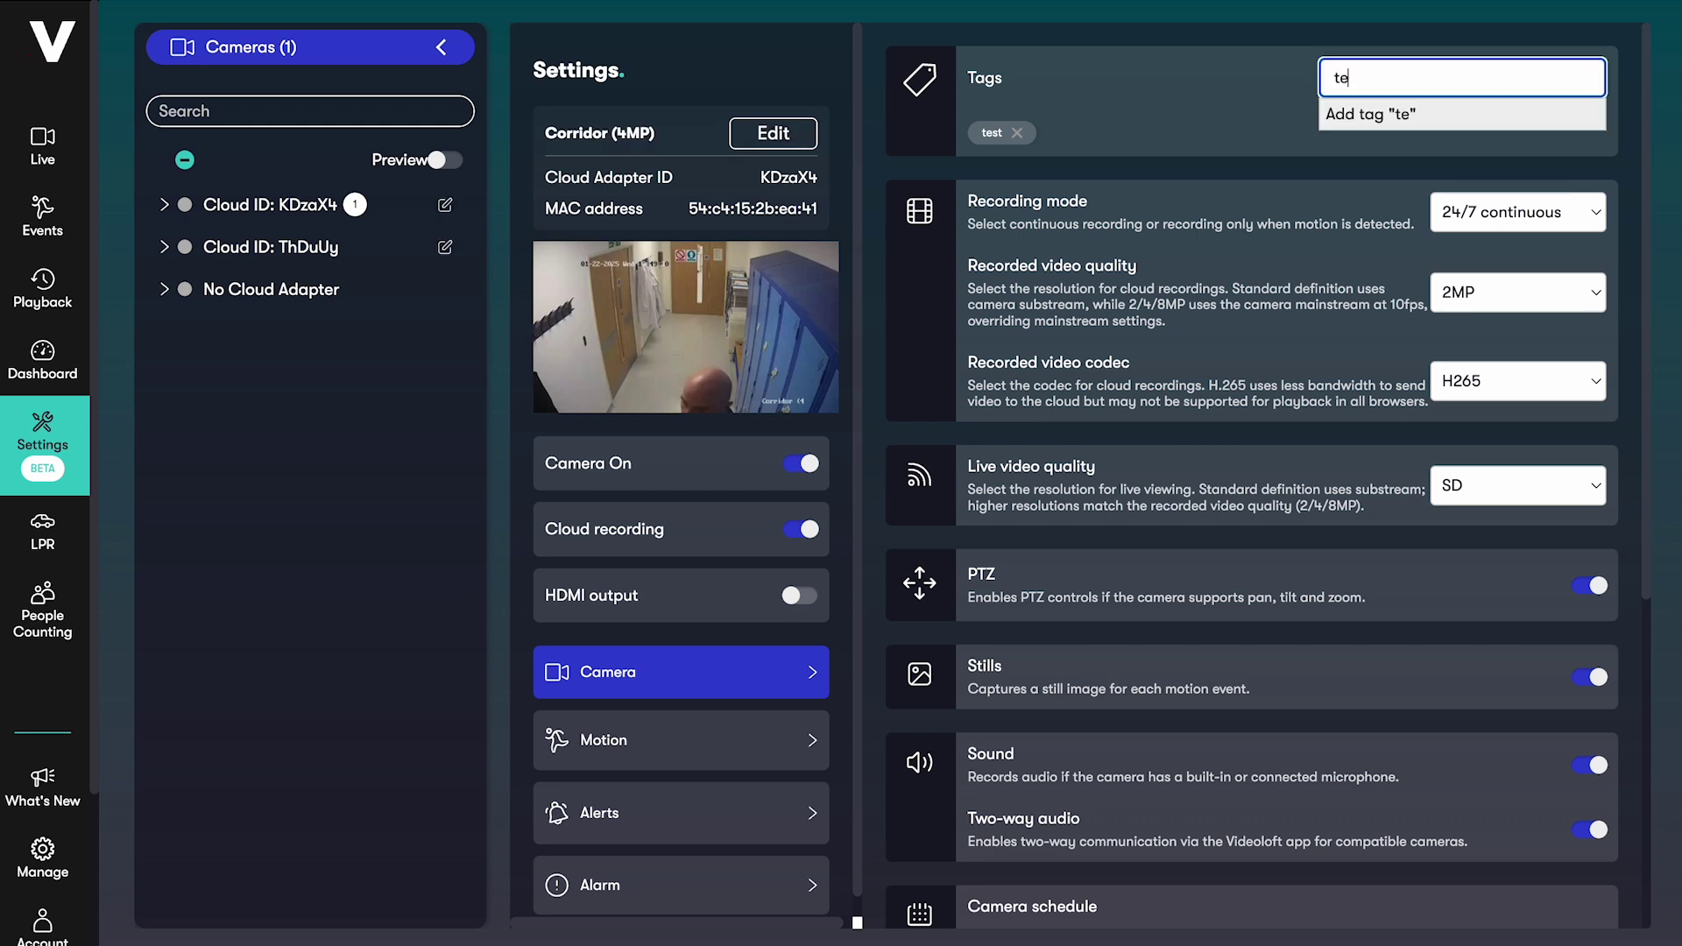
pyautogui.press('Return')
# Keep 24/7 continuous recording and mask the leftmost column of motion detection zones
pyautogui.click(1470, 214)
pyautogui.click(1490, 213)
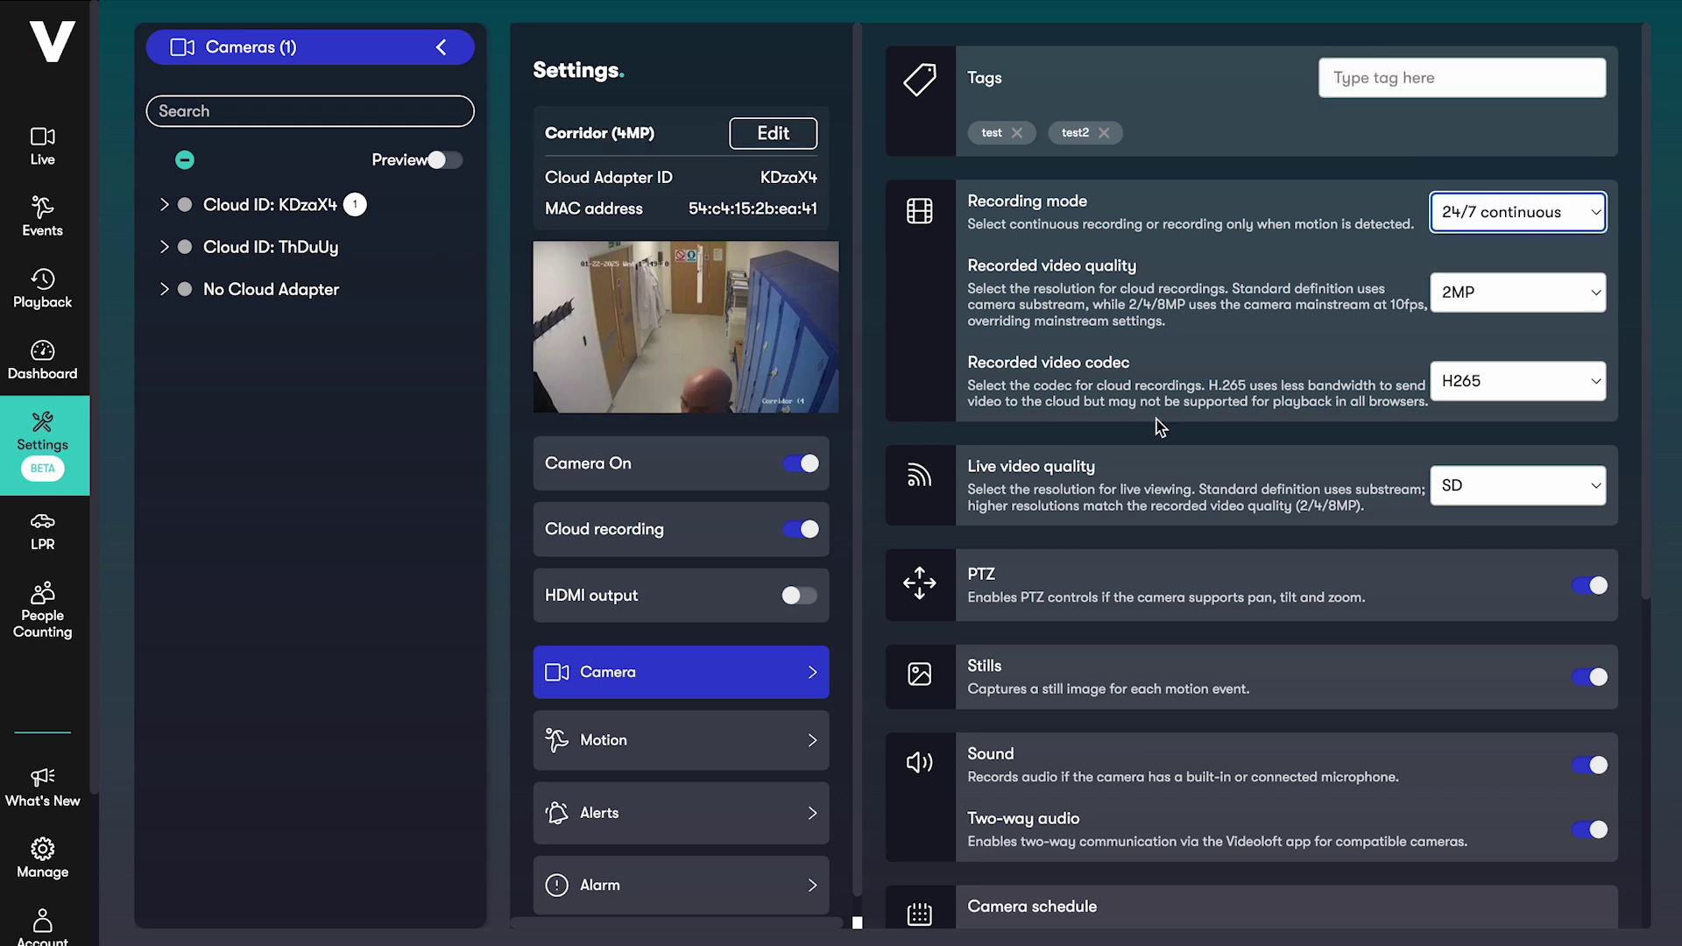
pyautogui.click(780, 743)
pyautogui.moveTo(1012, 203); pyautogui.dragTo(1015, 531)
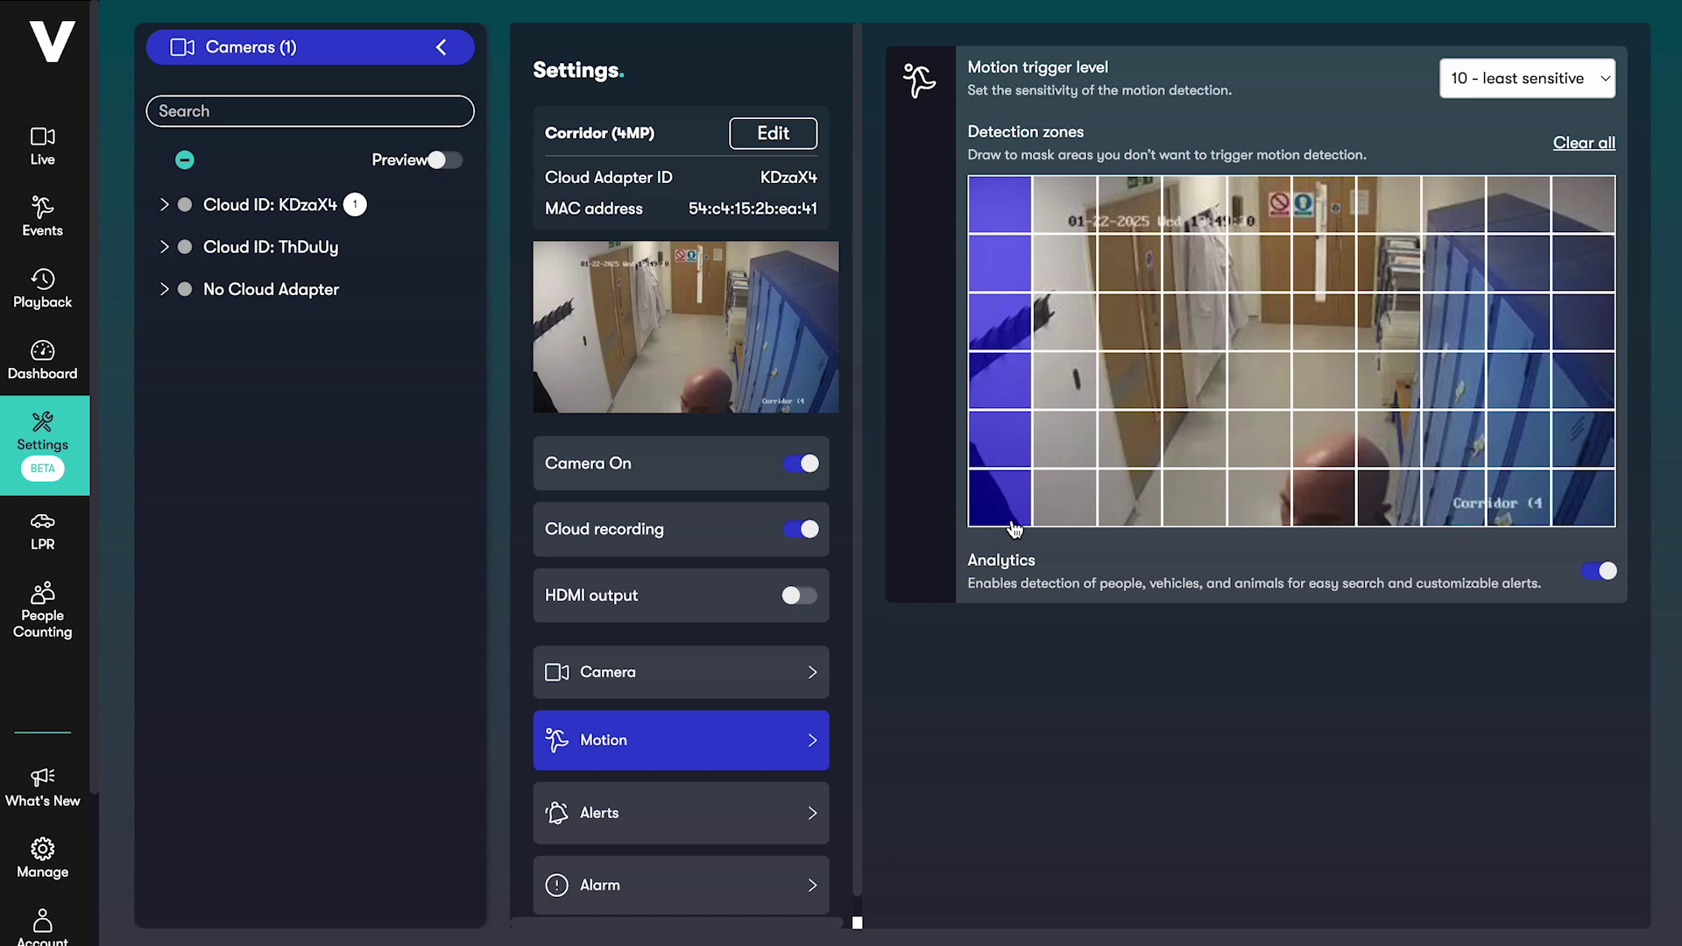
pyautogui.click(700, 815)
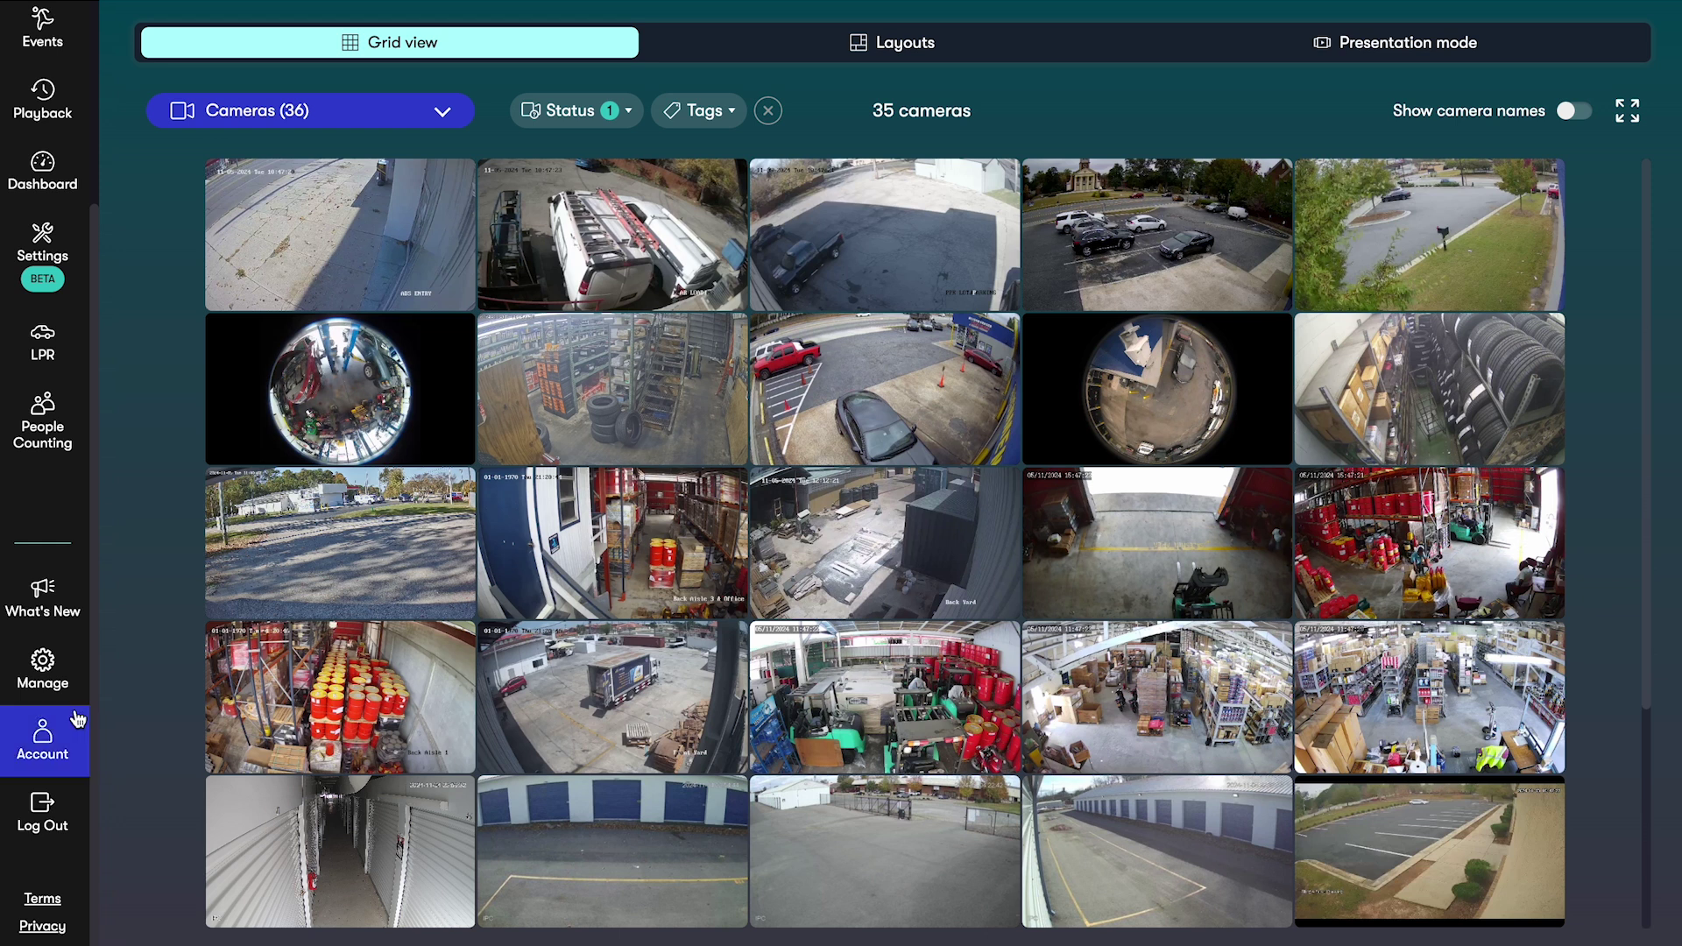
# Under Manage > Additional Users, add a user by e-mail with Read-only access to All Cameras
pyautogui.click(42, 670)
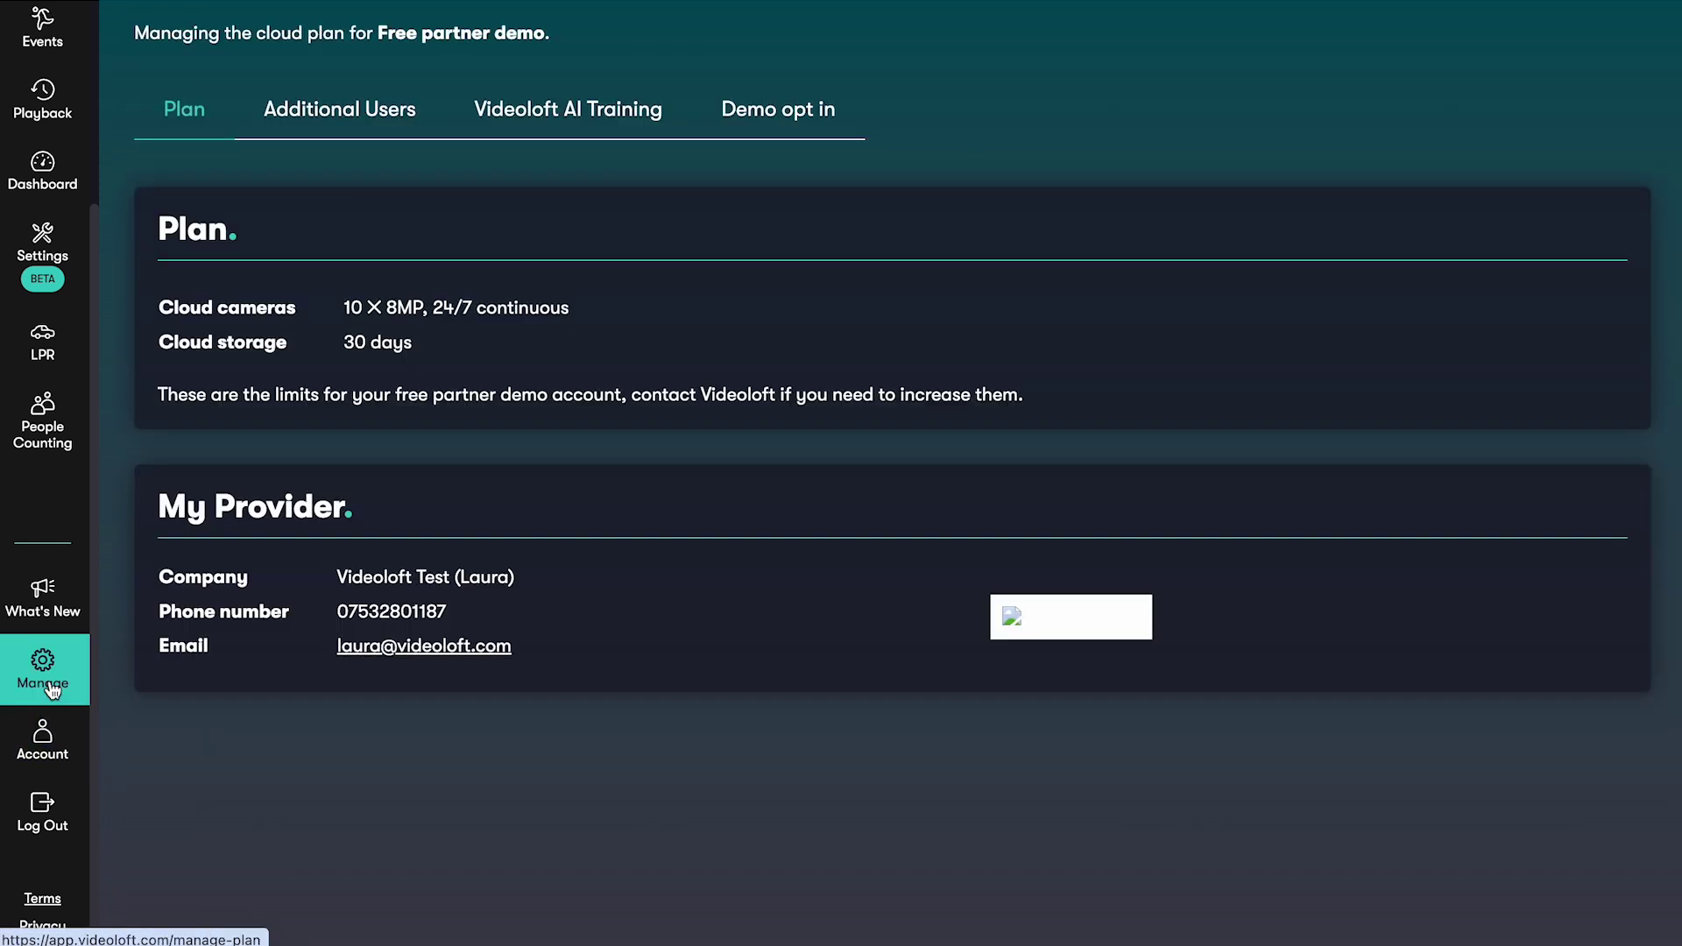
pyautogui.click(365, 112)
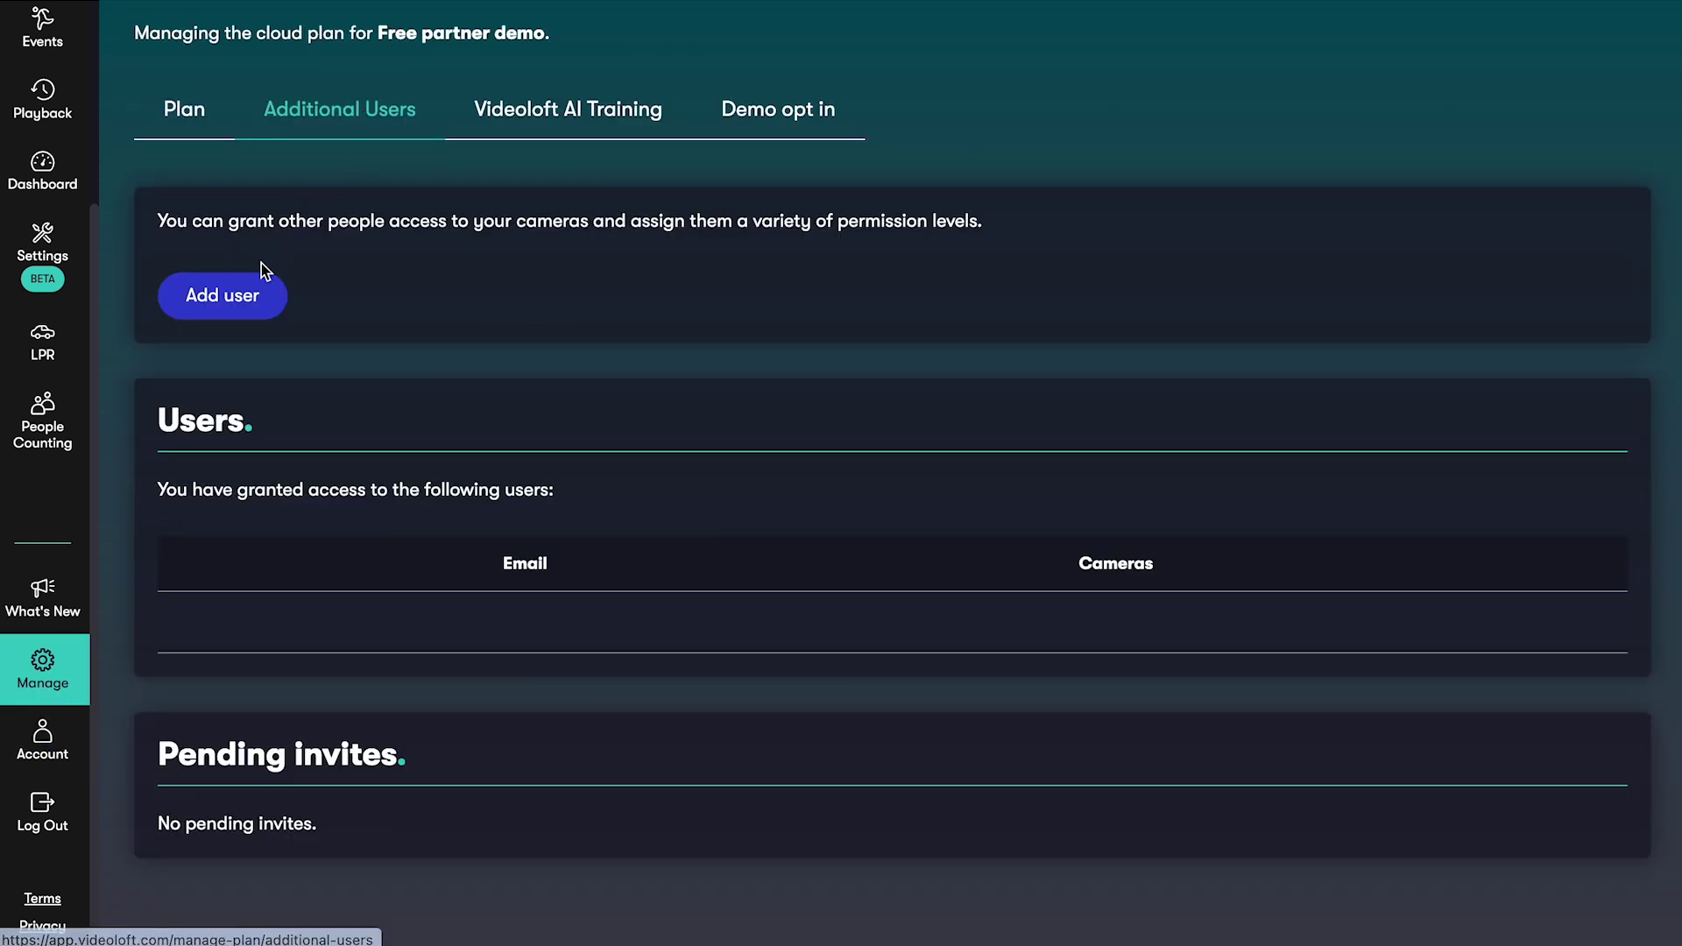
pyautogui.click(255, 294)
pyautogui.click(252, 340)
pyautogui.write('test@email.com')
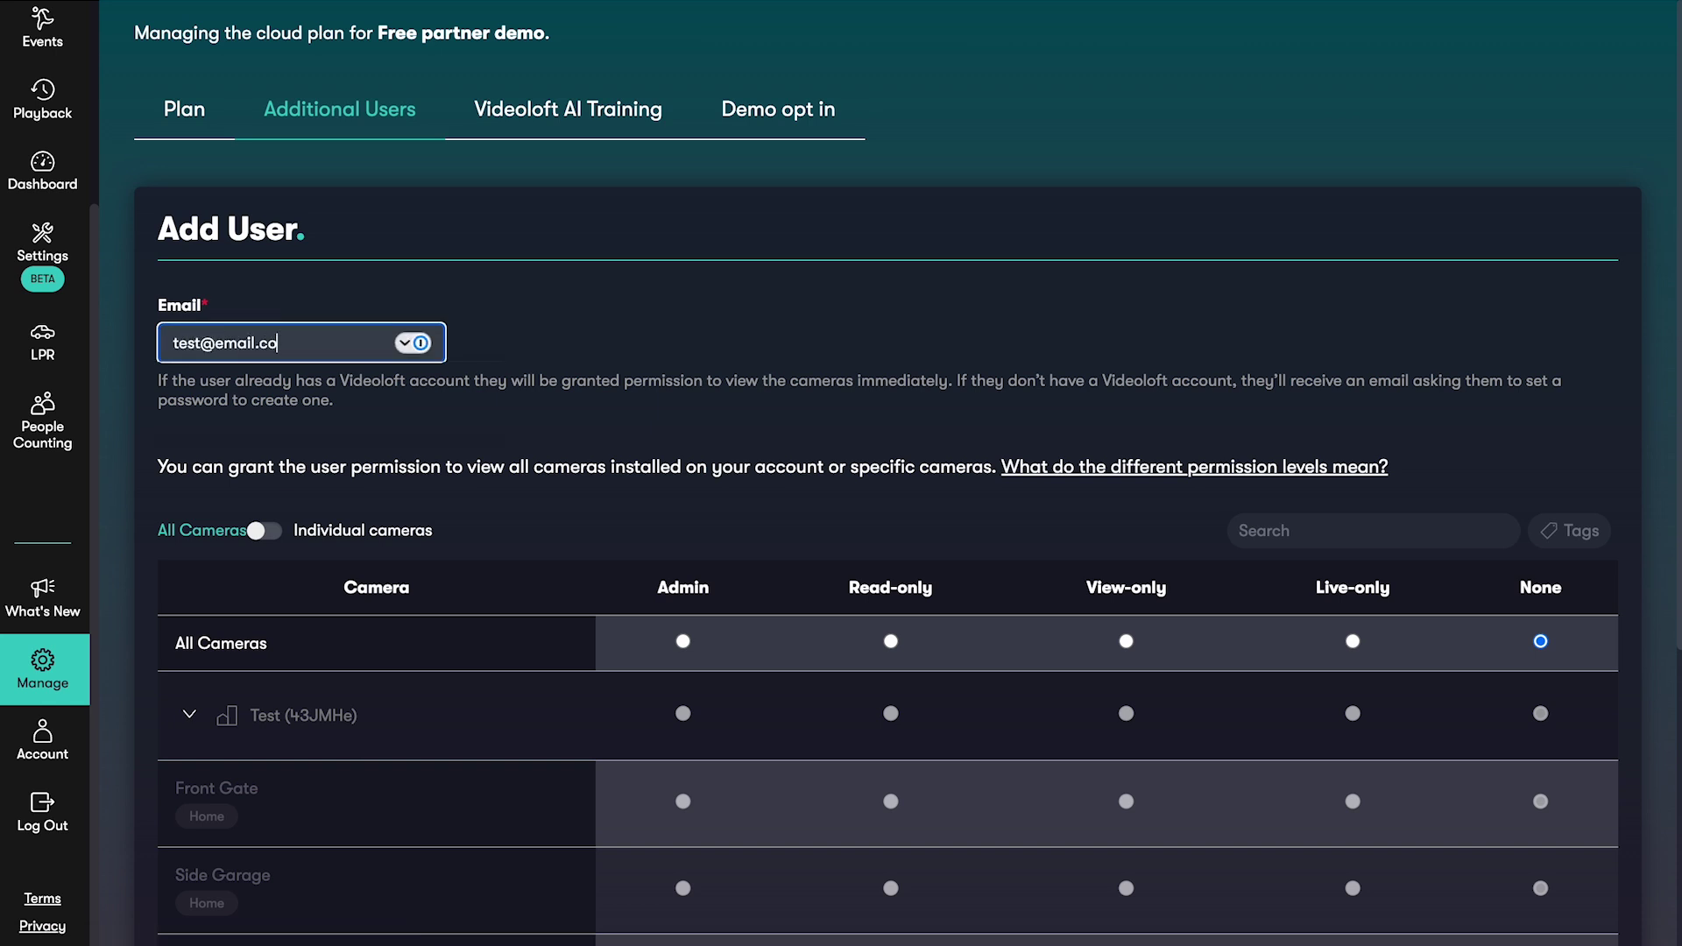
pyautogui.click(659, 340)
pyautogui.click(891, 642)
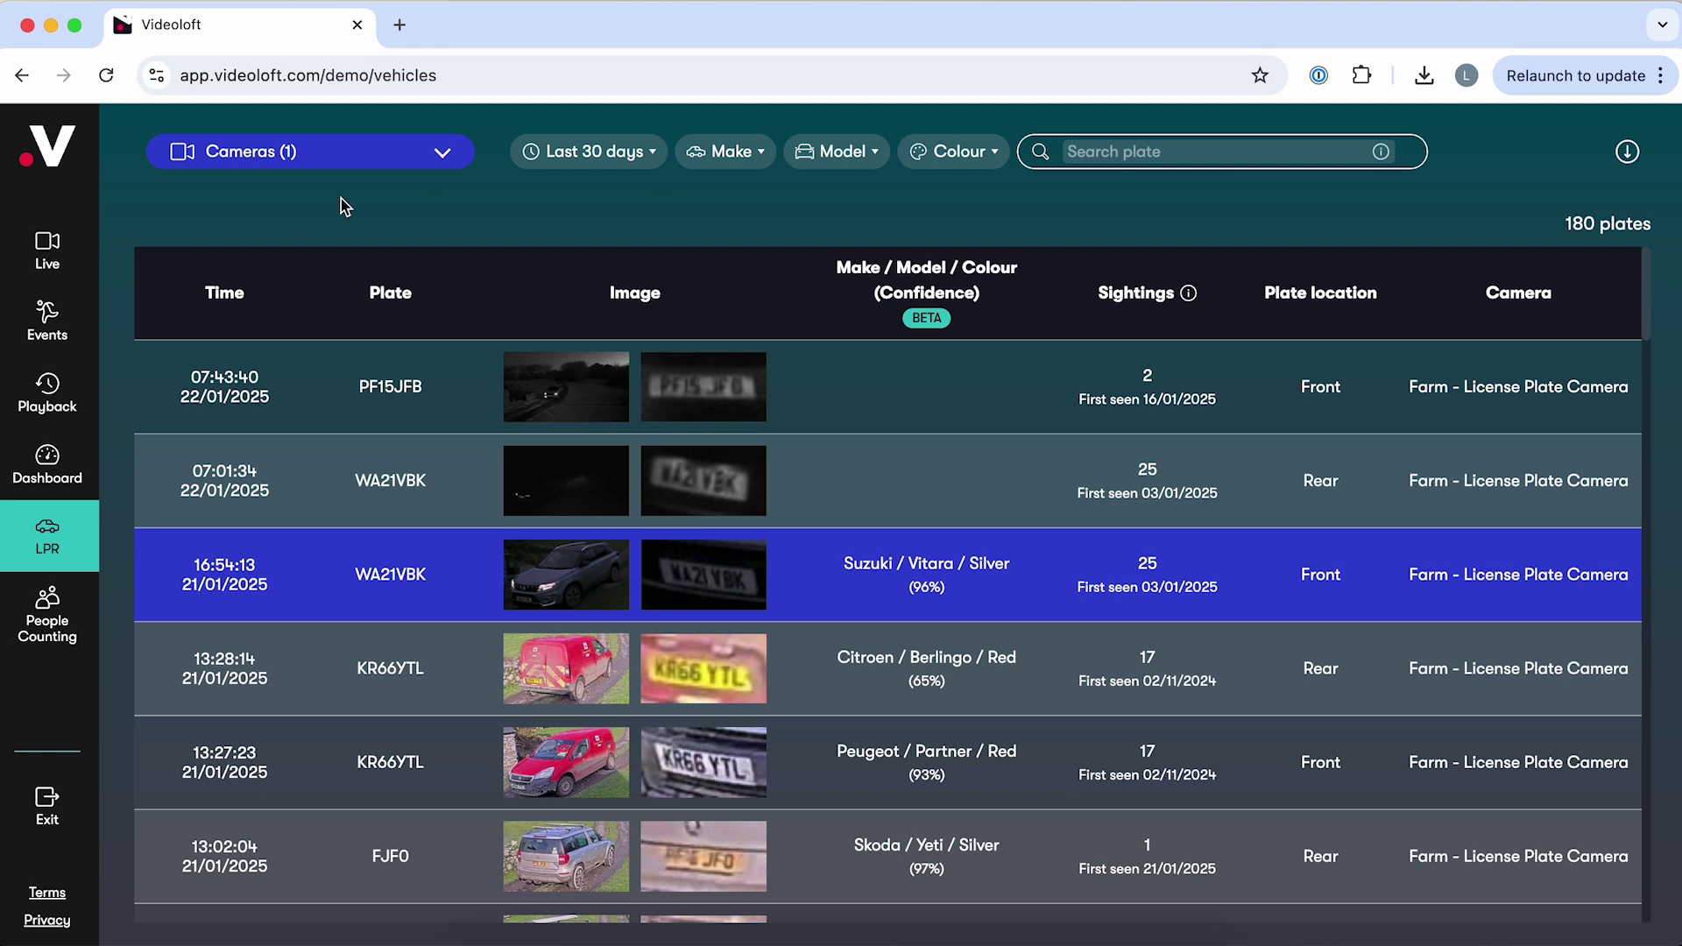
pyautogui.click(599, 156)
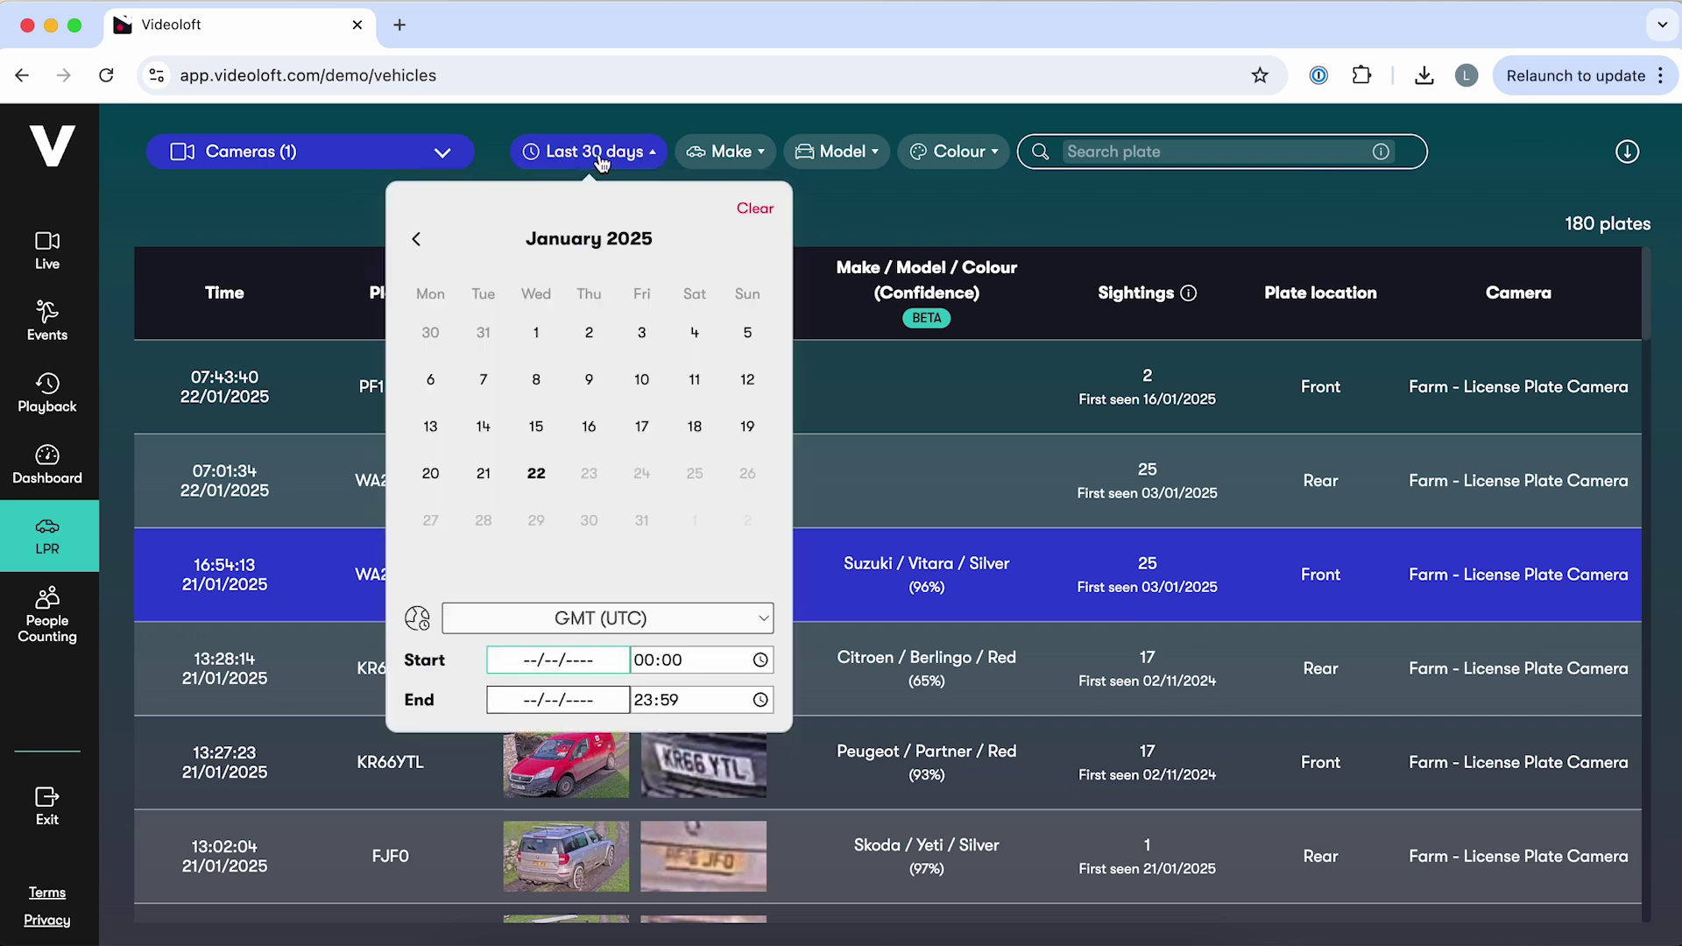
pyautogui.click(735, 158)
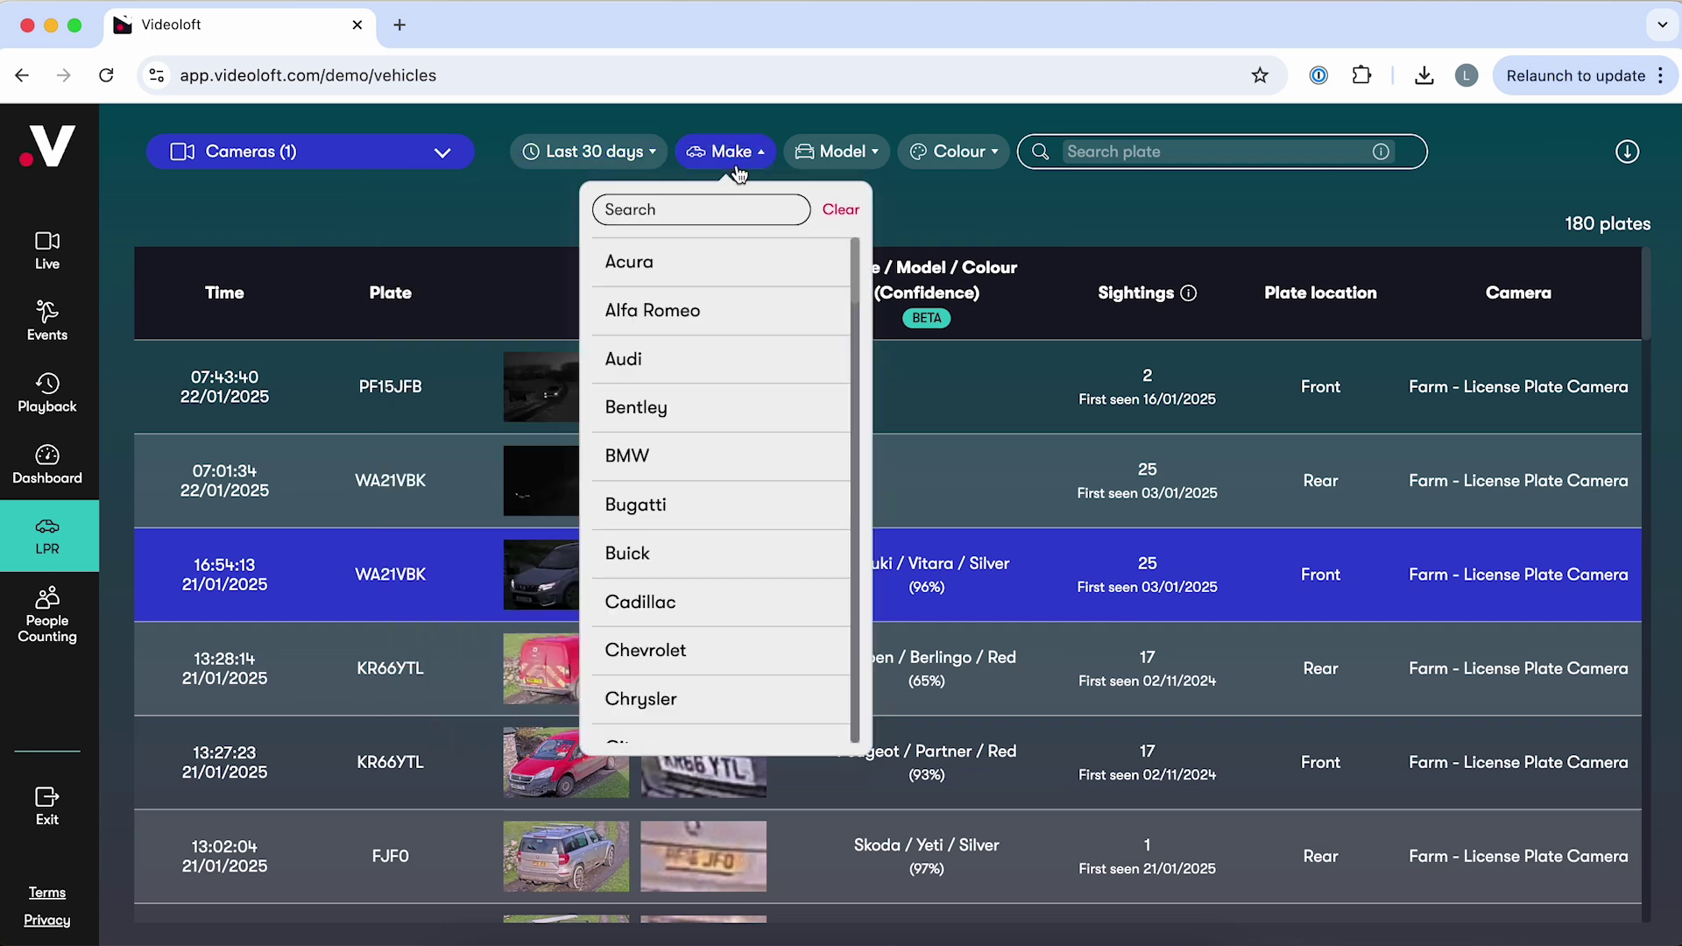
pyautogui.click(838, 163)
pyautogui.click(957, 162)
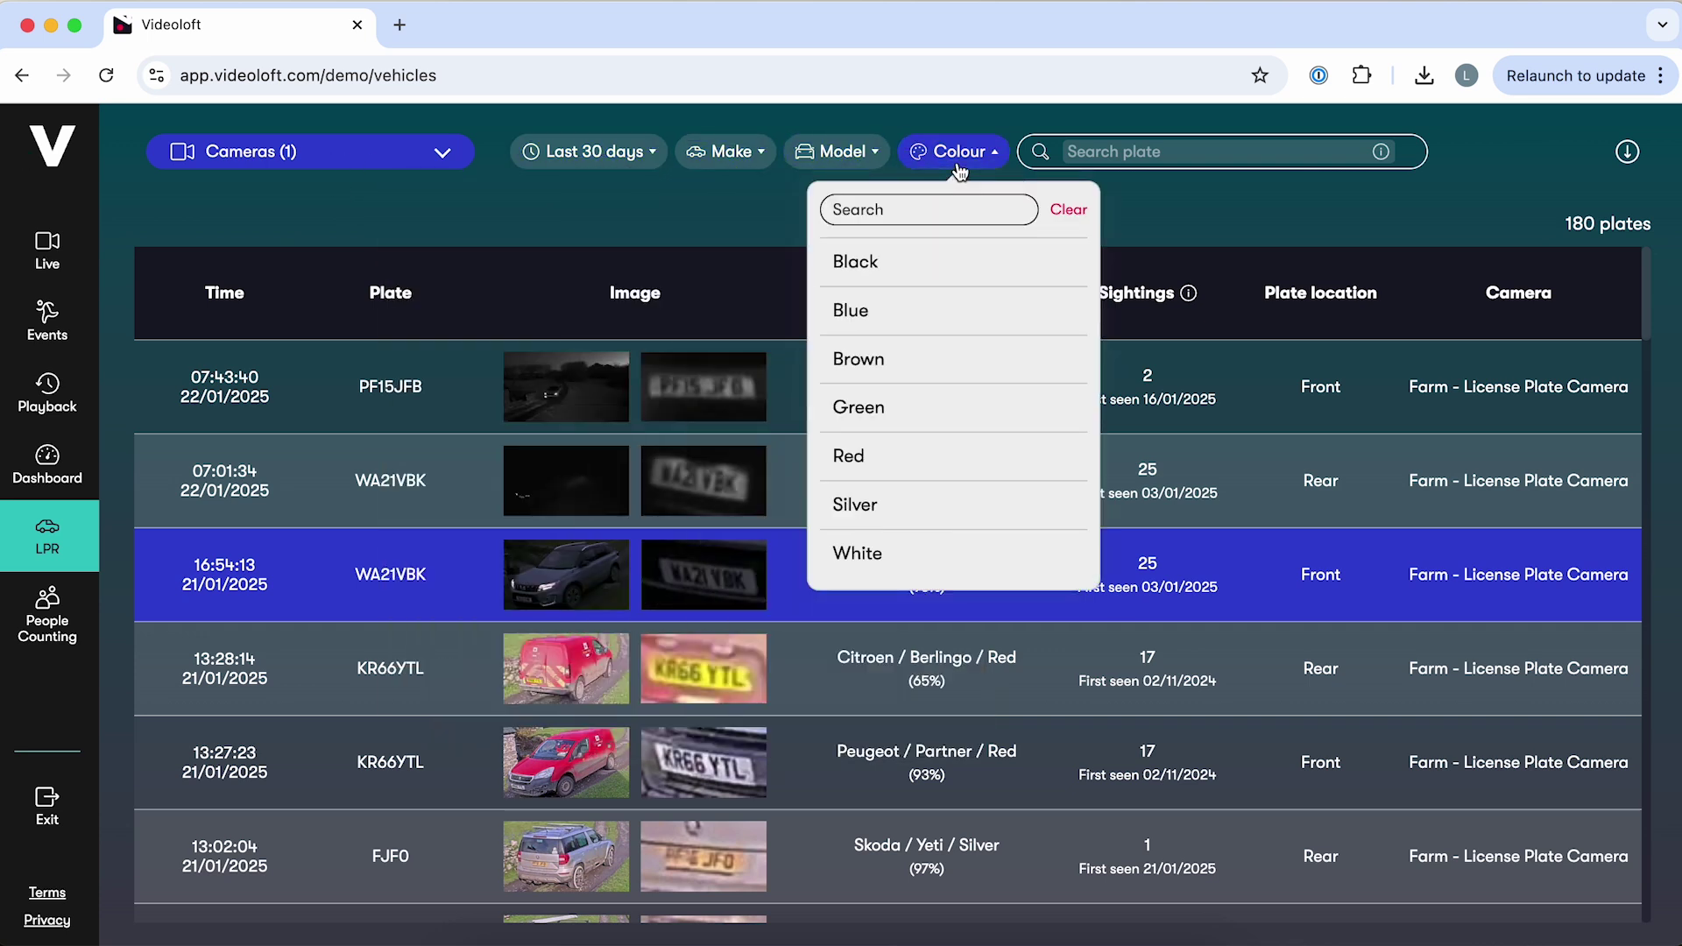
pyautogui.click(744, 210)
pyautogui.click(391, 571)
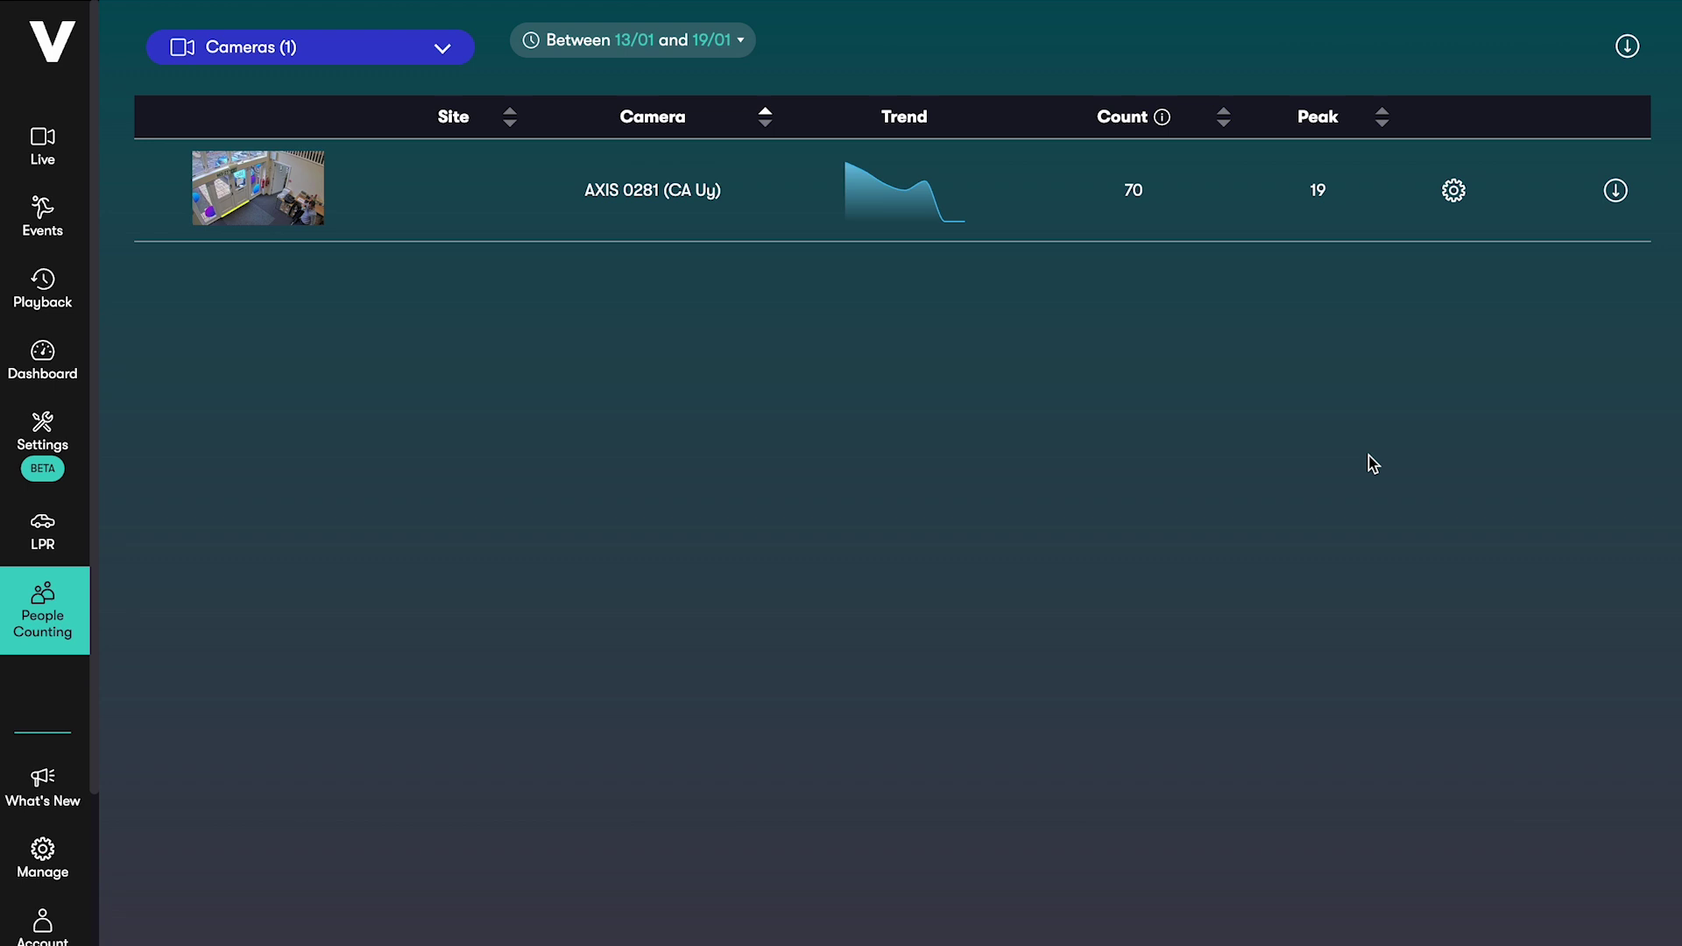
# Check AXIS 0281's count lines, then drill its trend into Wed 15/01 at 15-minute intervals
pyautogui.click(1458, 194)
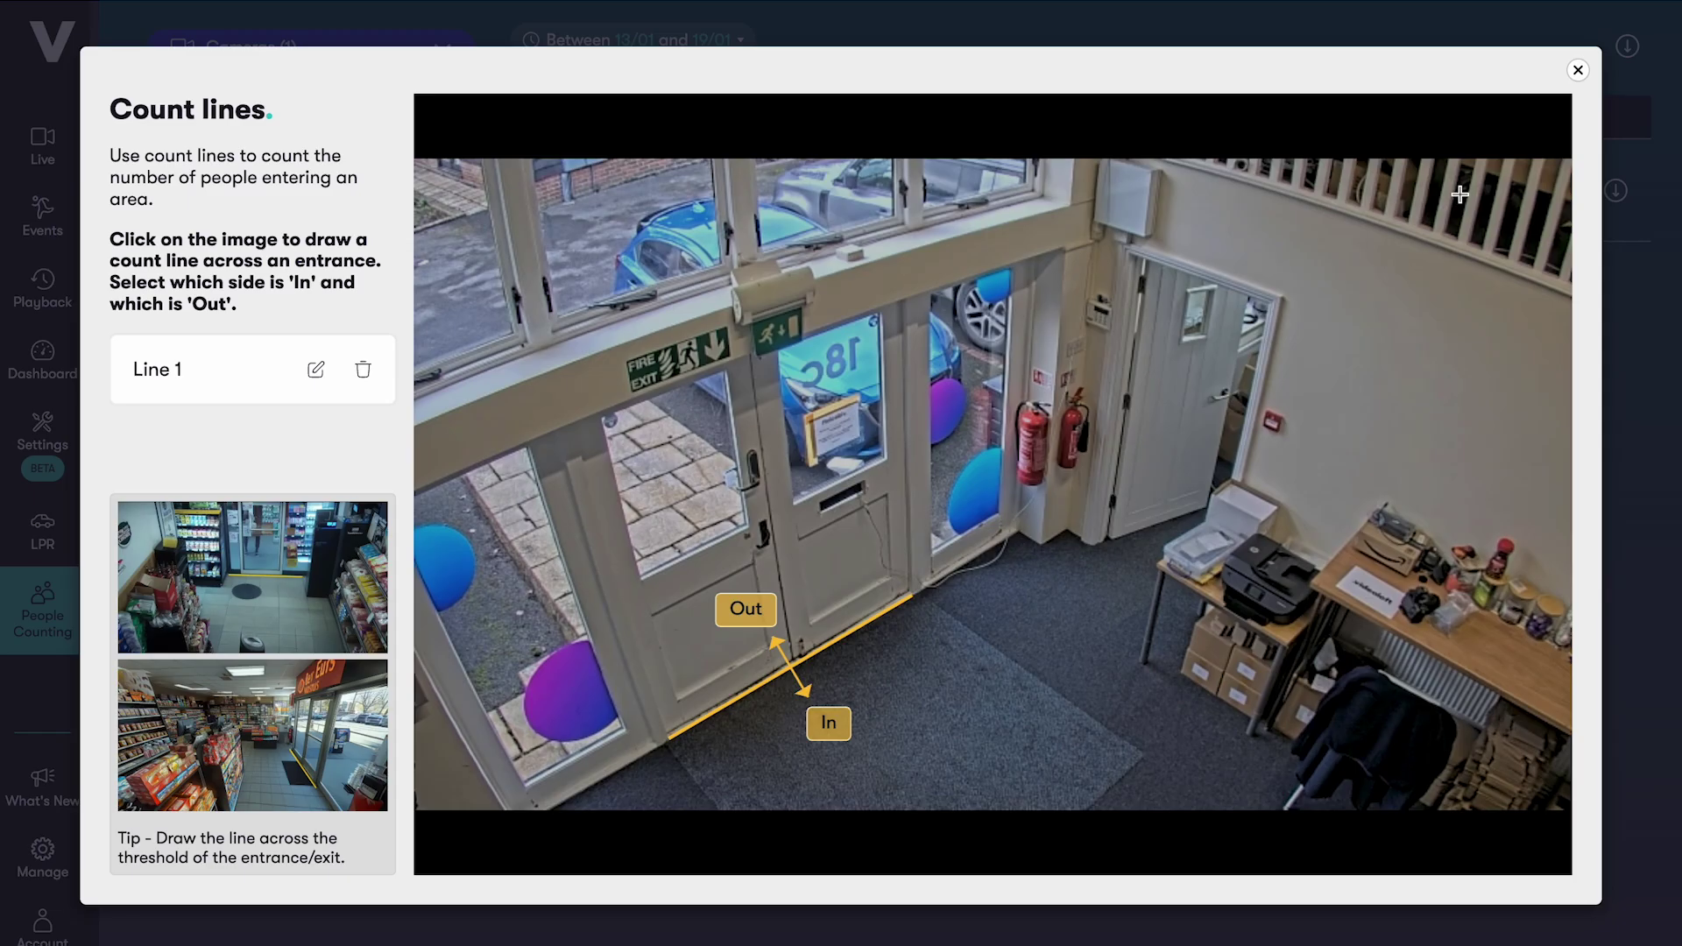
pyautogui.click(1578, 69)
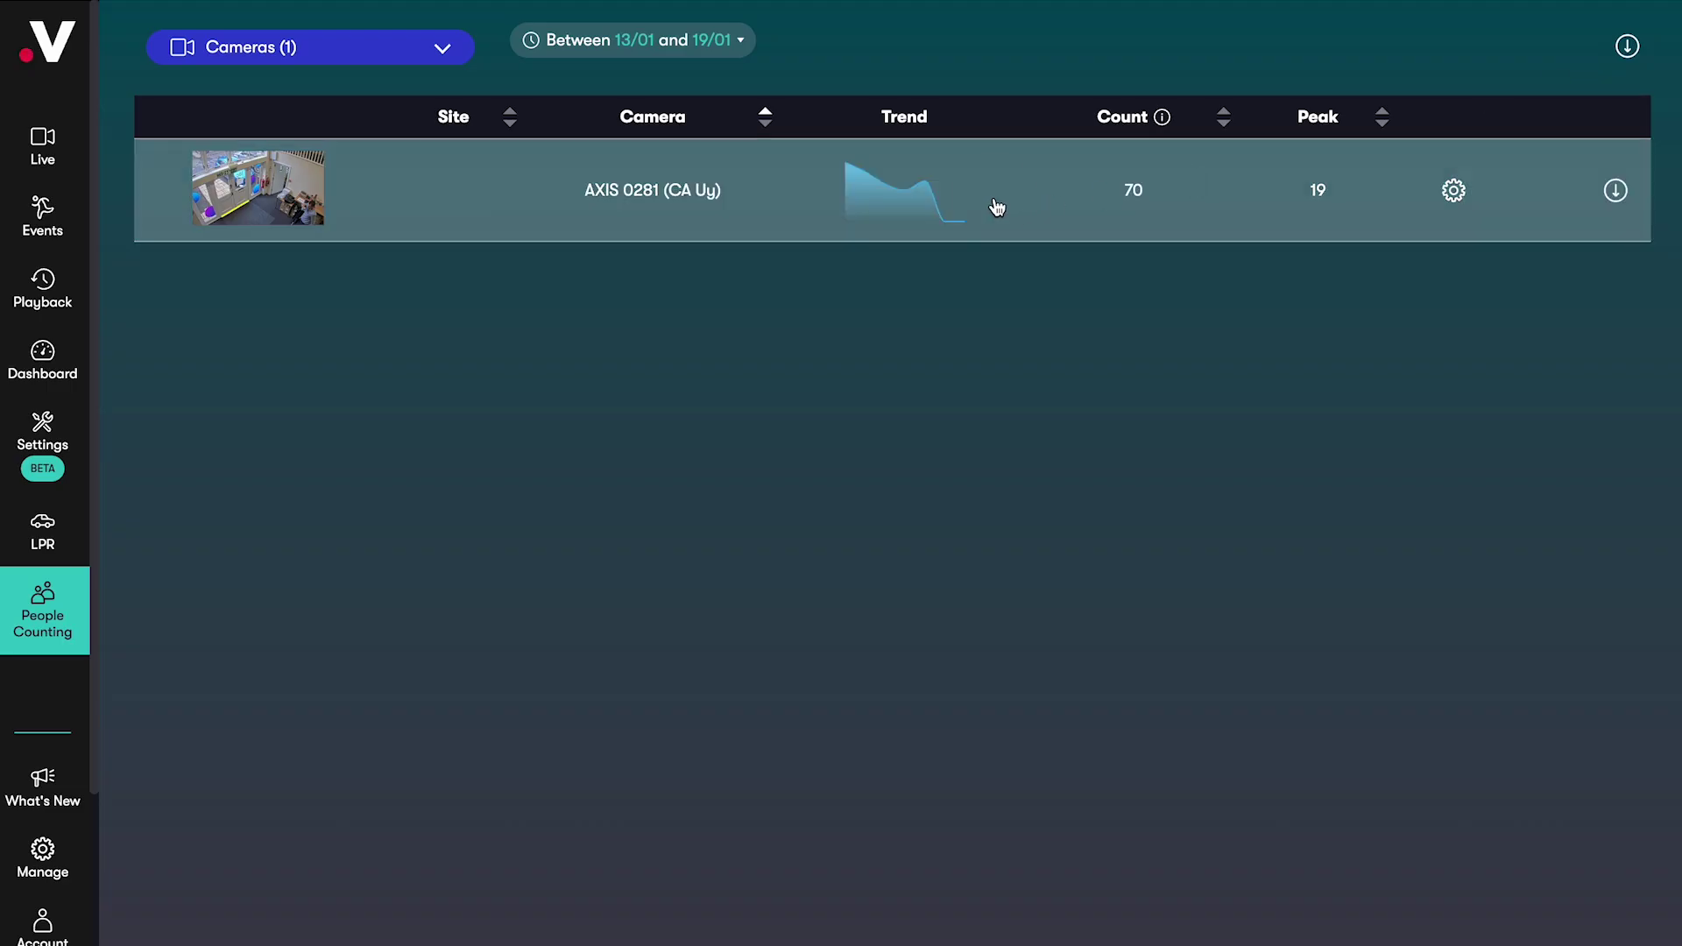
pyautogui.click(996, 203)
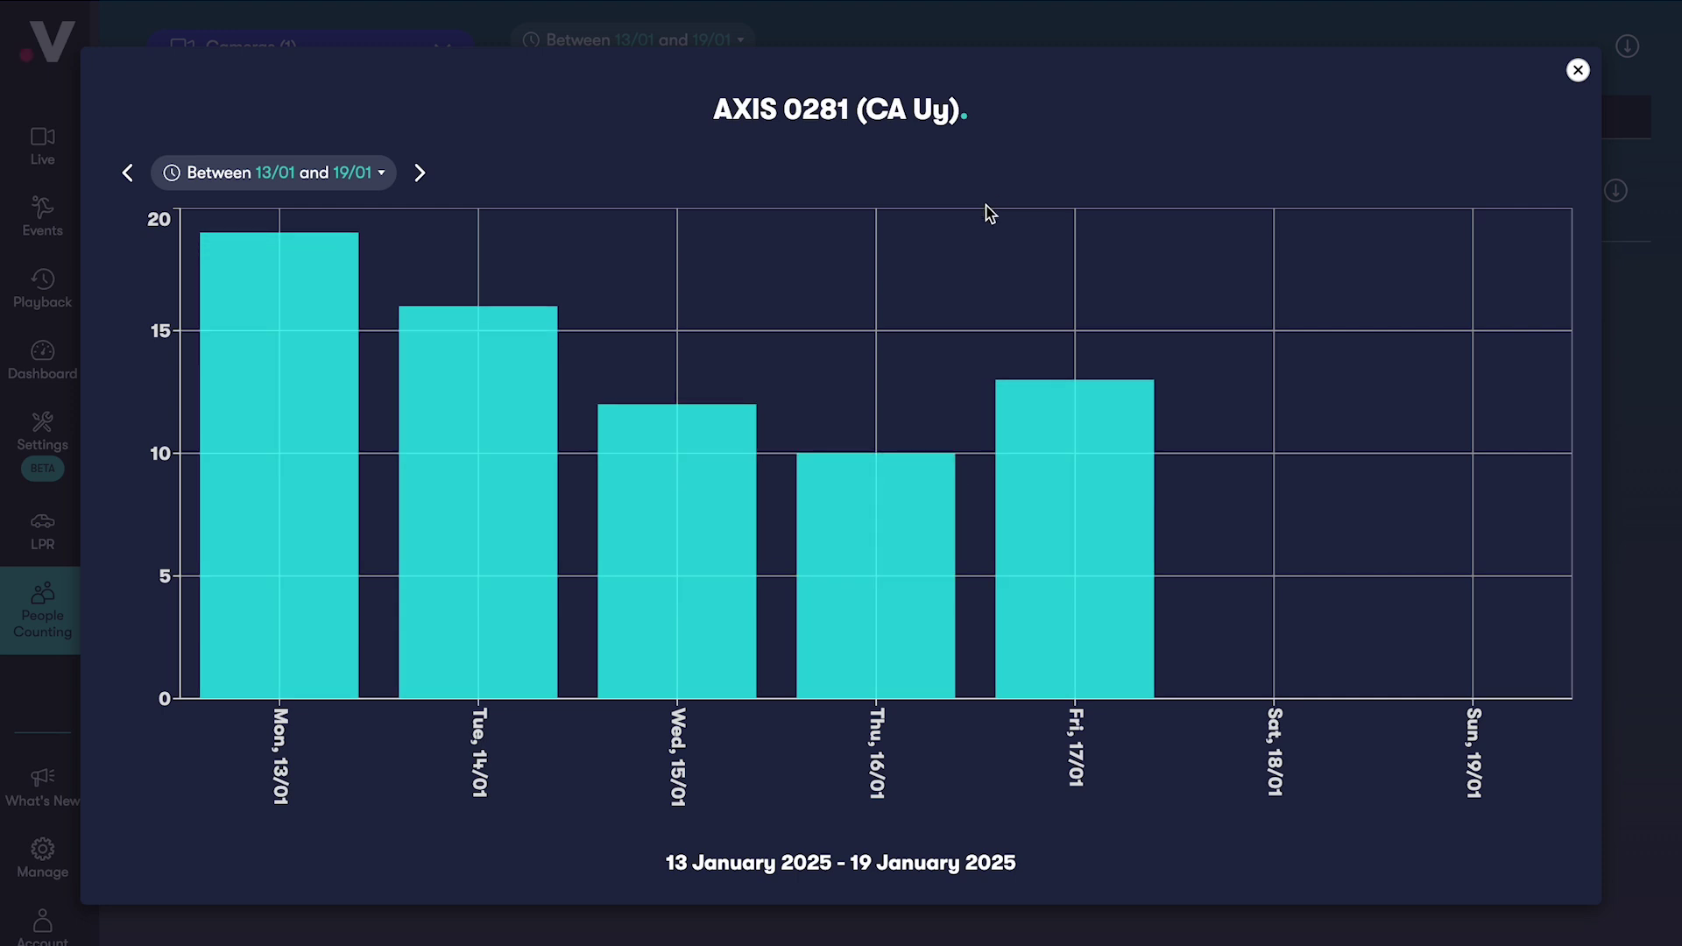
pyautogui.click(707, 524)
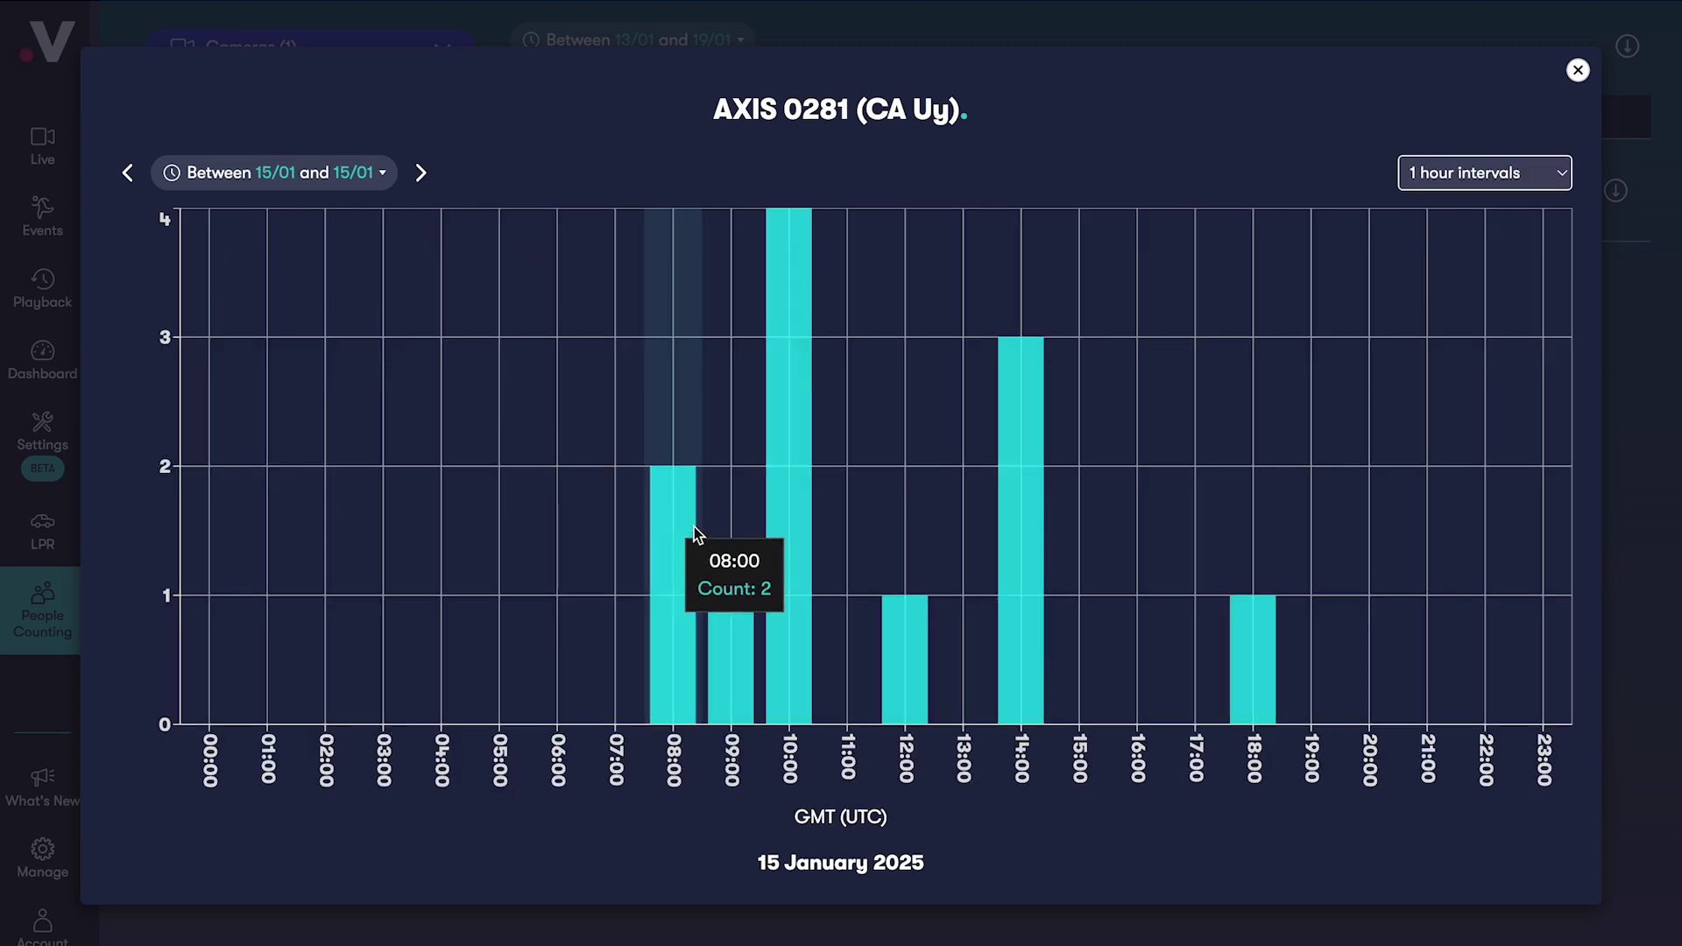
pyautogui.click(1458, 173)
pyautogui.click(1460, 200)
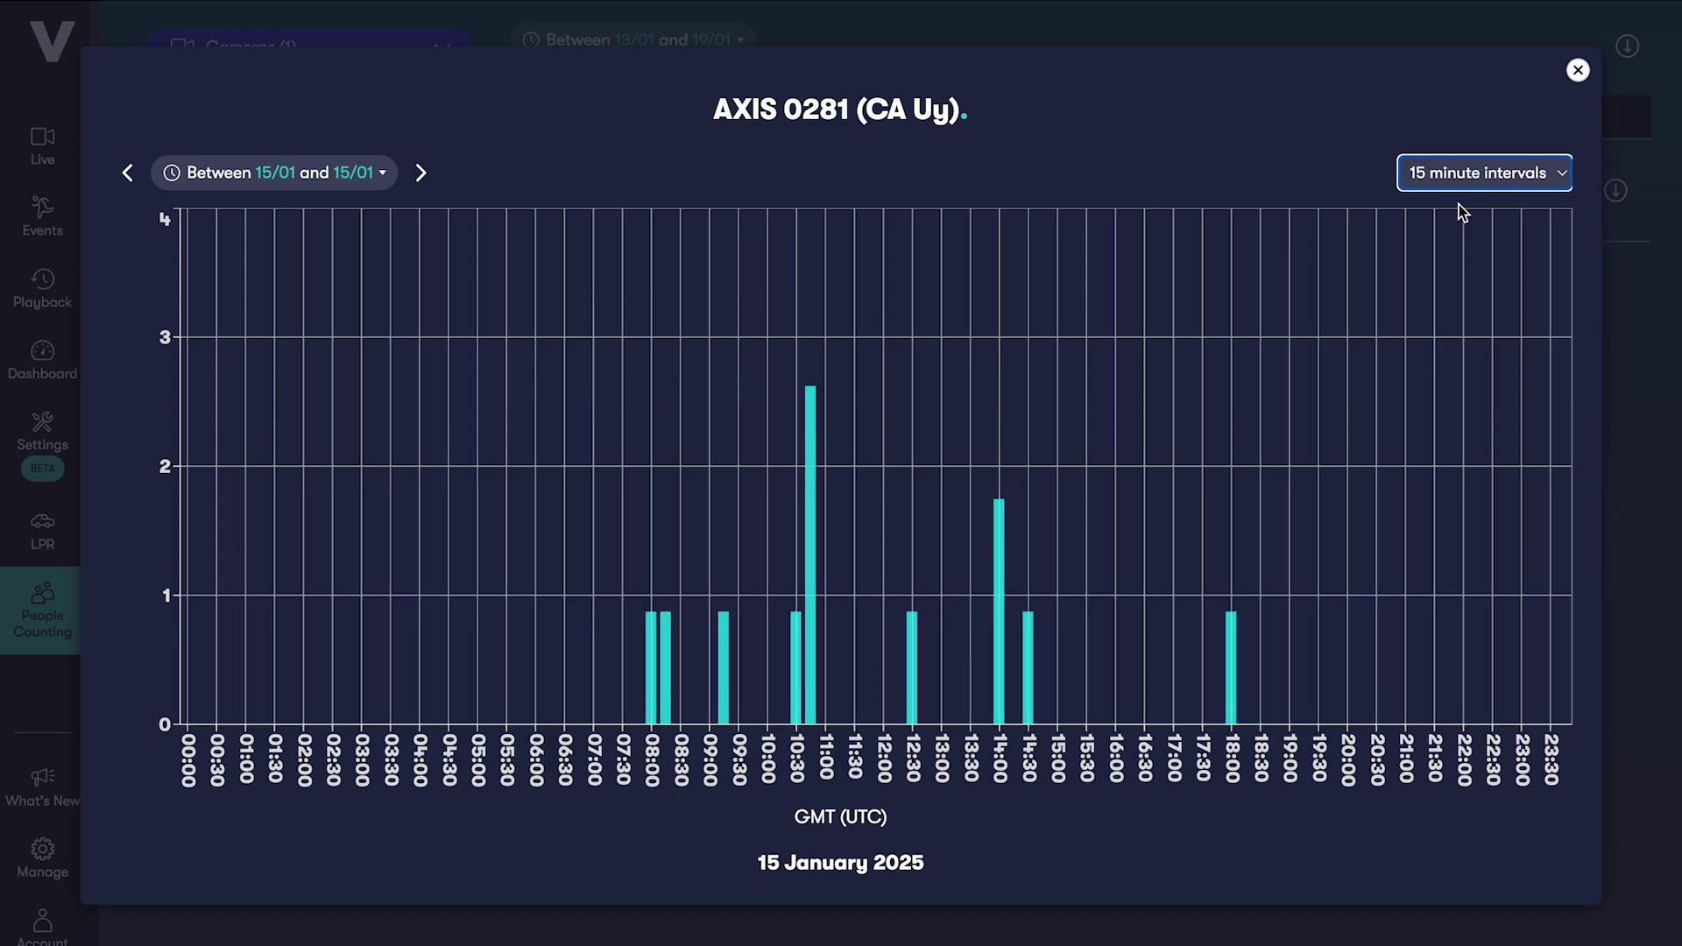